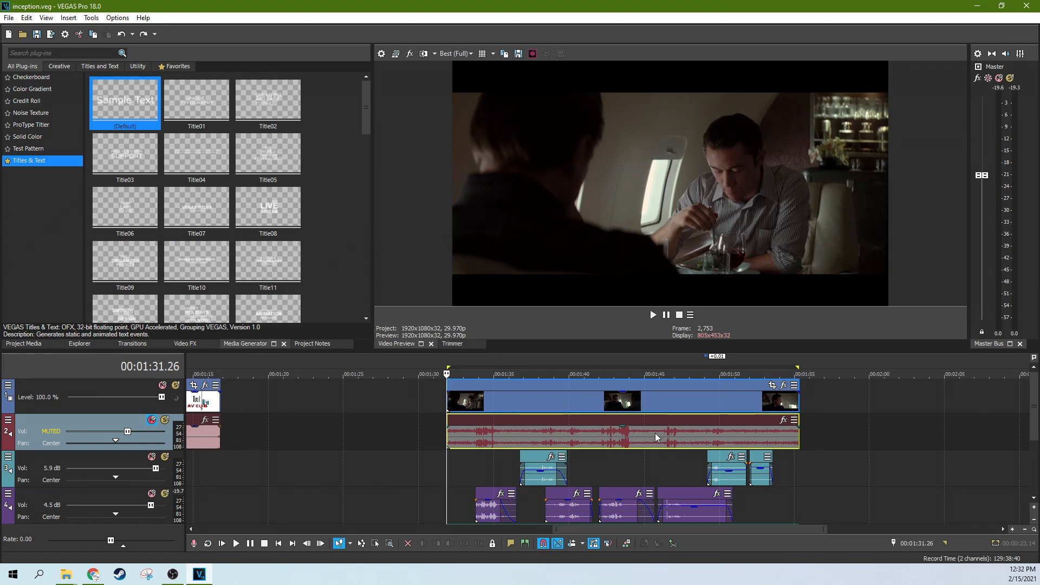
Step: Unmute the scene's original audio on track 2 and mute it again
left_click(543, 445)
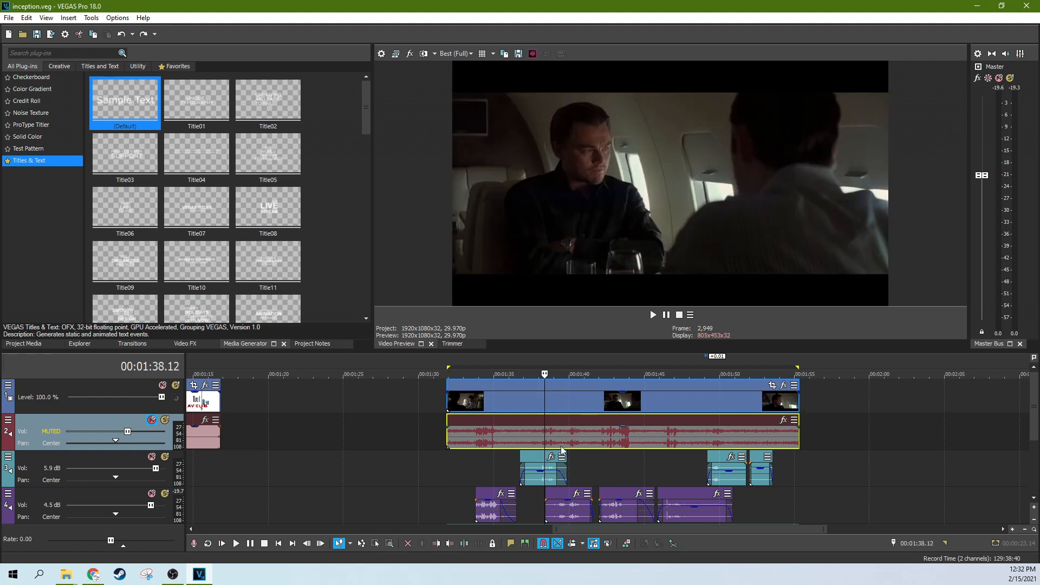
mouse_move(1036, 423)
left_mouse_down()
mouse_move(1036, 441)
mouse_move(1035, 419)
left_mouse_up()
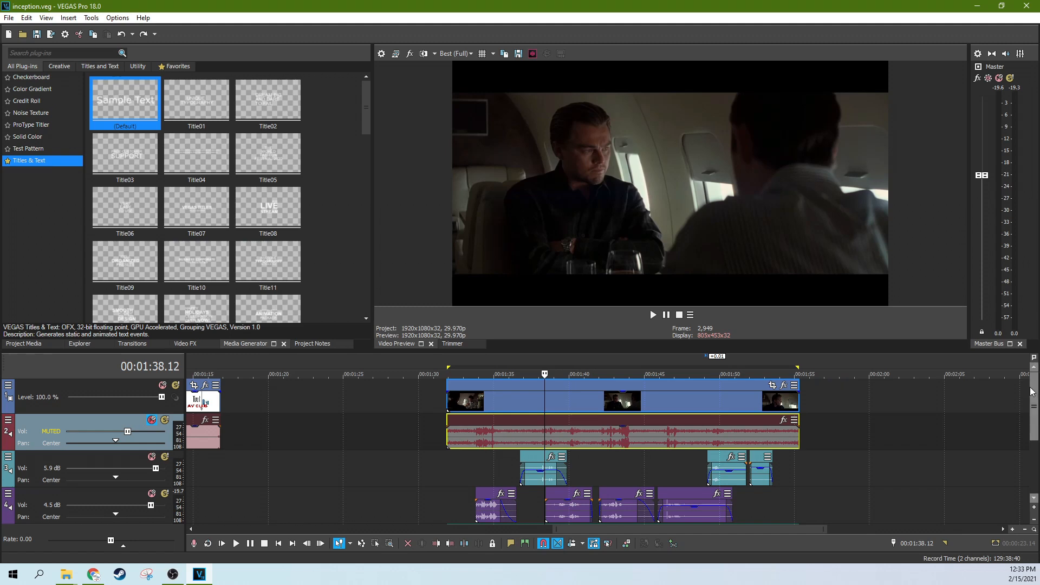
left_click_drag(1032, 392, 1032, 423)
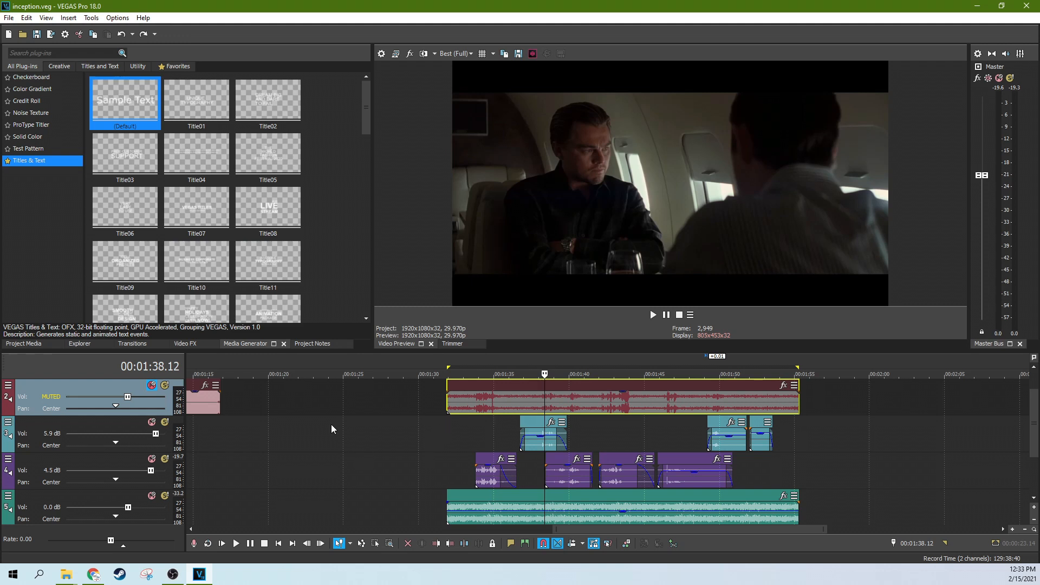
left_click(153, 385)
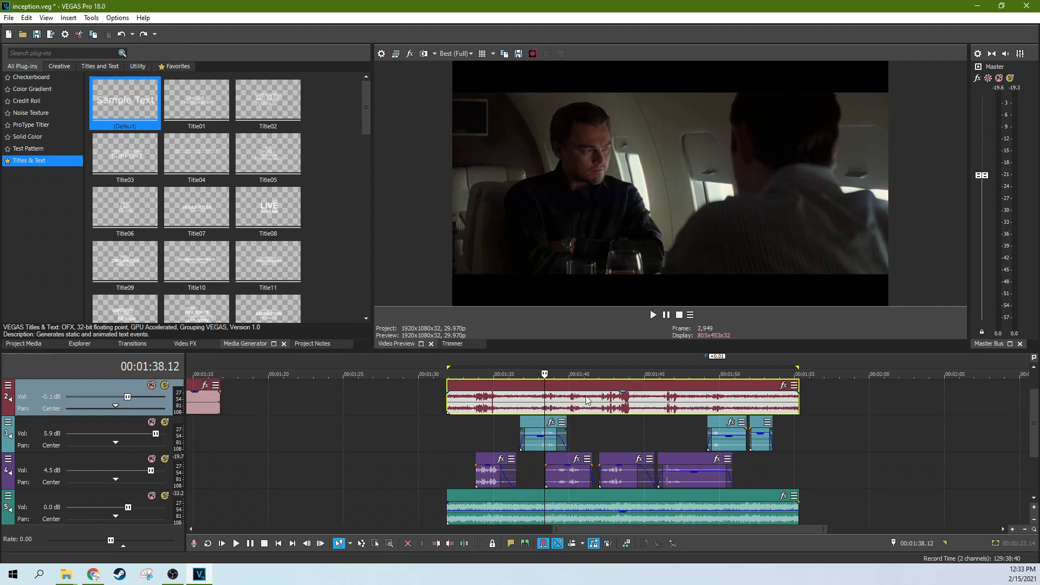
left_click(153, 386)
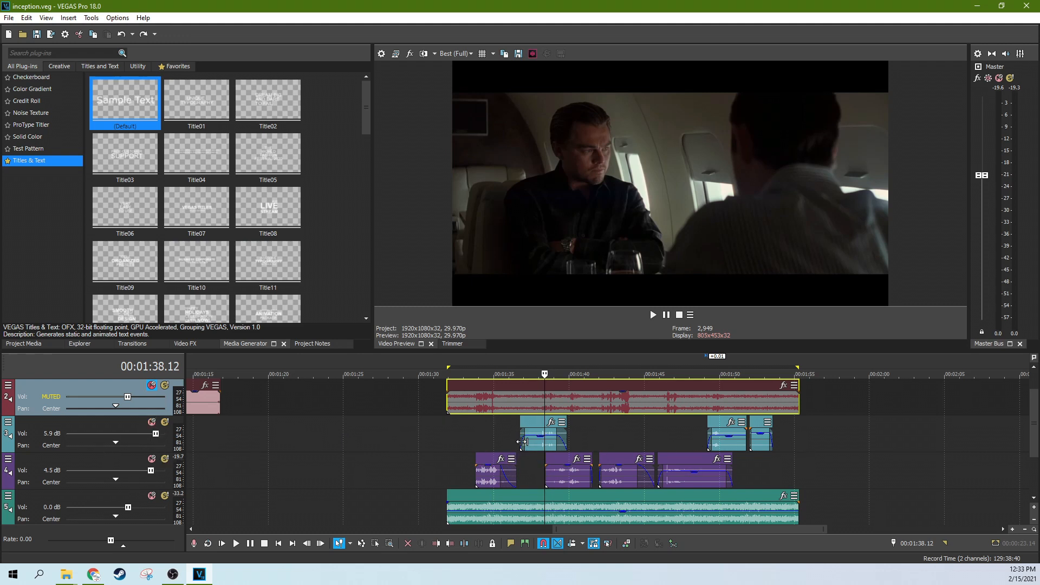
Step: Open the Track FX chain of audio track 3 to review its effects, and close it
right_click(30, 440)
left_click(29, 483)
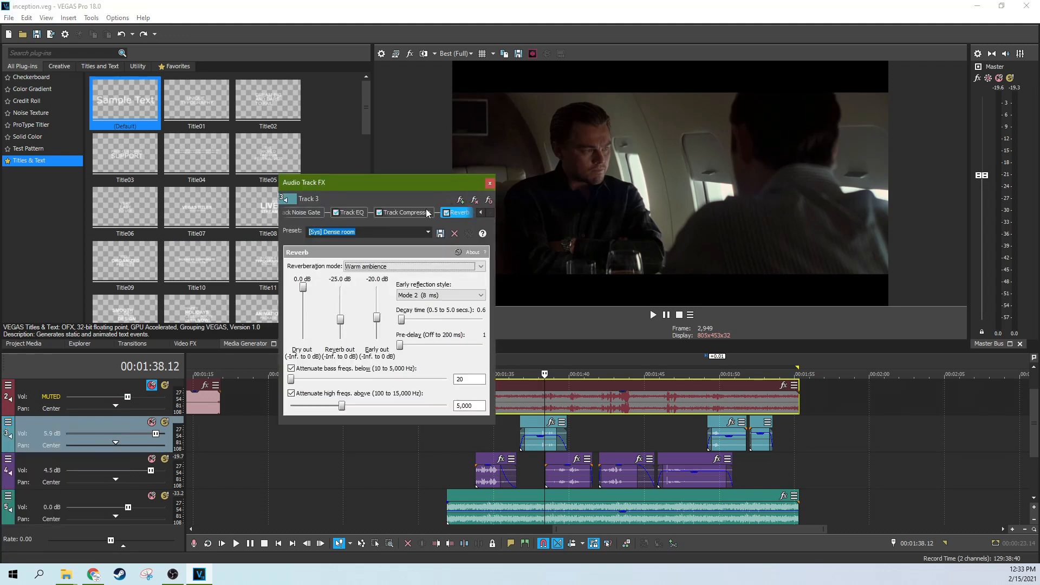
left_click(491, 184)
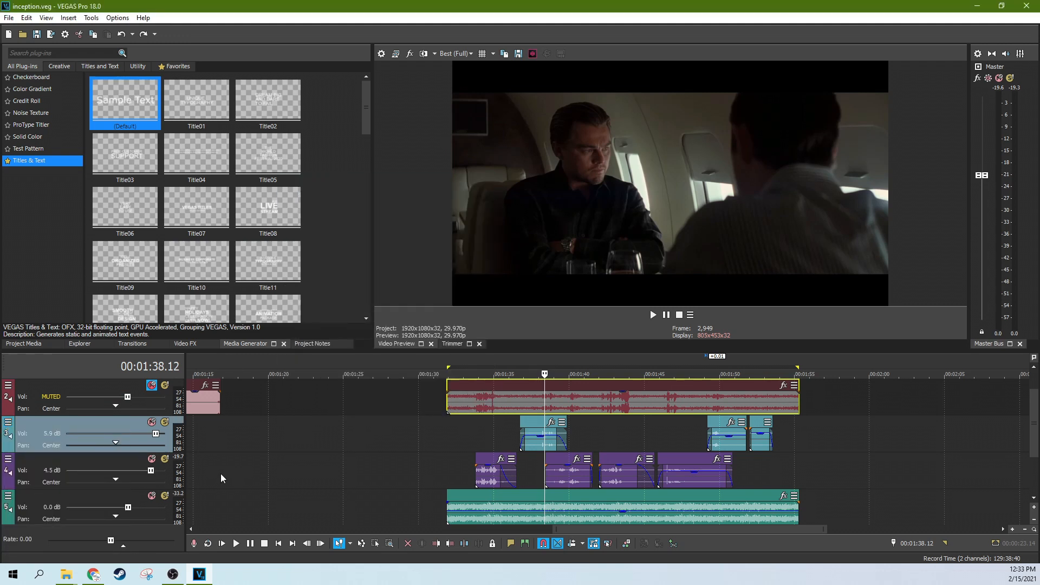
Step: Solo audio track 5 and play back a few seconds of it alone
left_click(161, 499)
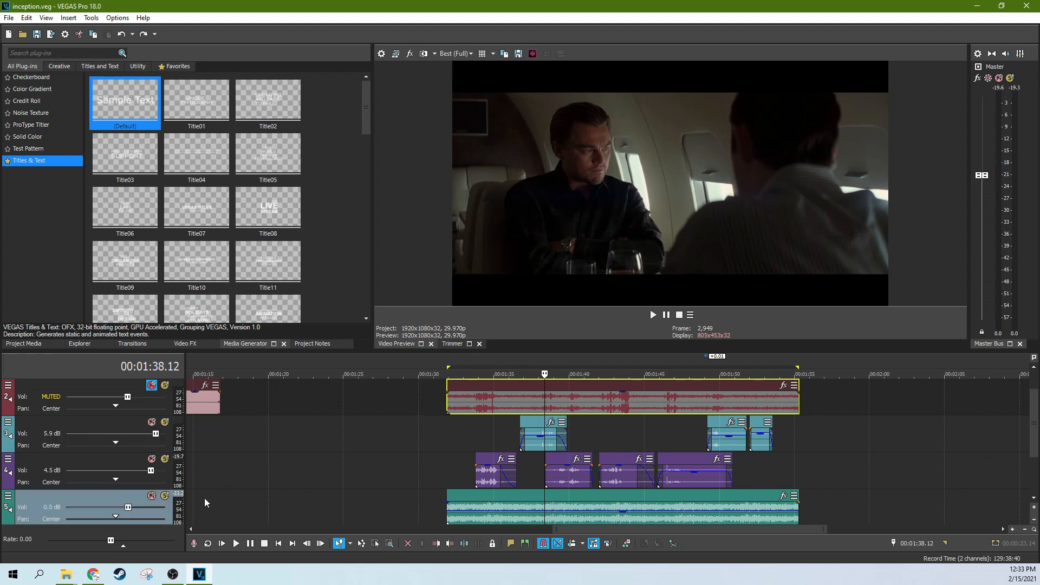
left_click(165, 495)
left_click(530, 512)
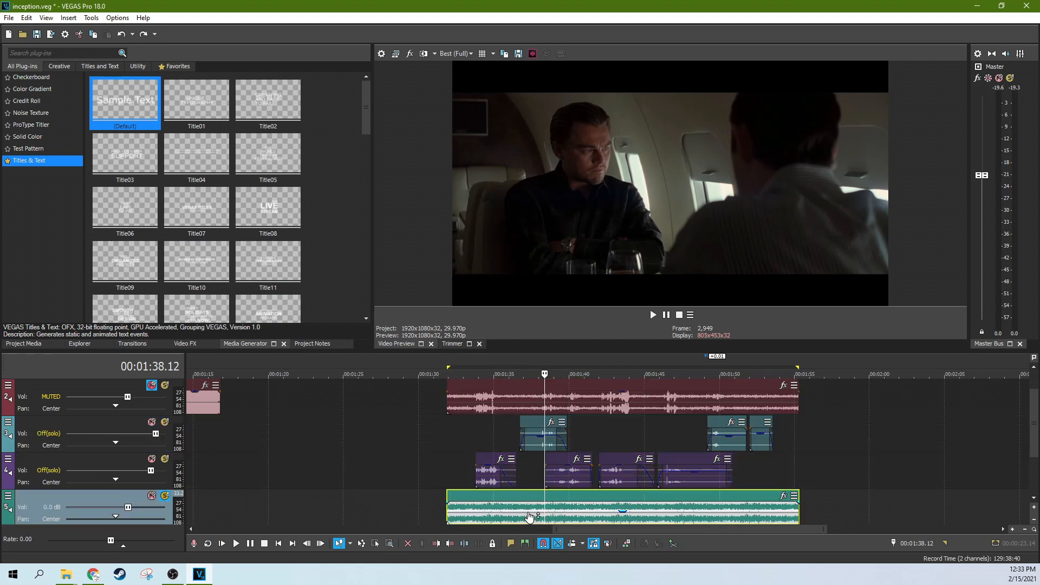
key("space")
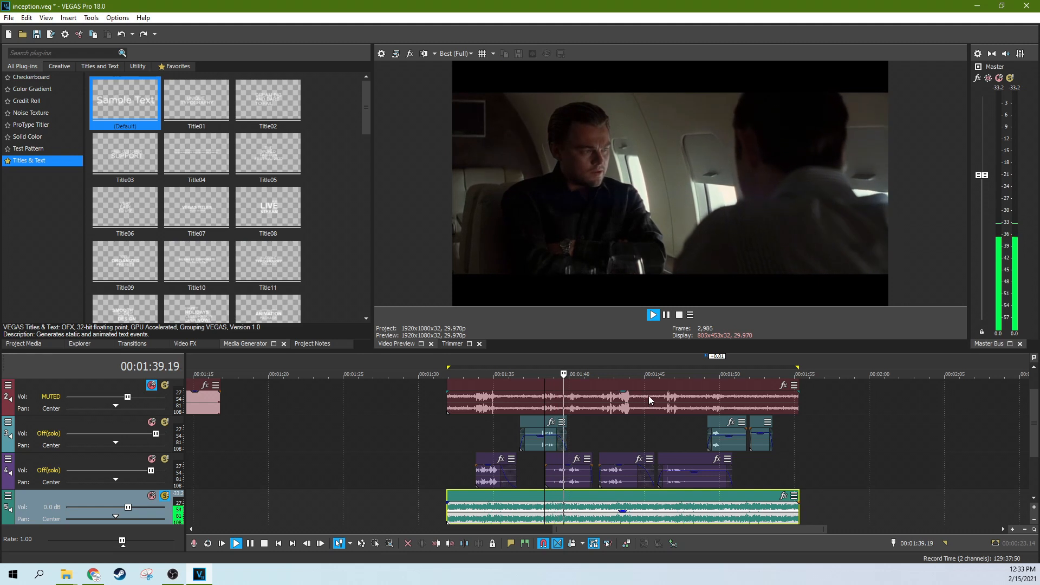
left_click(666, 316)
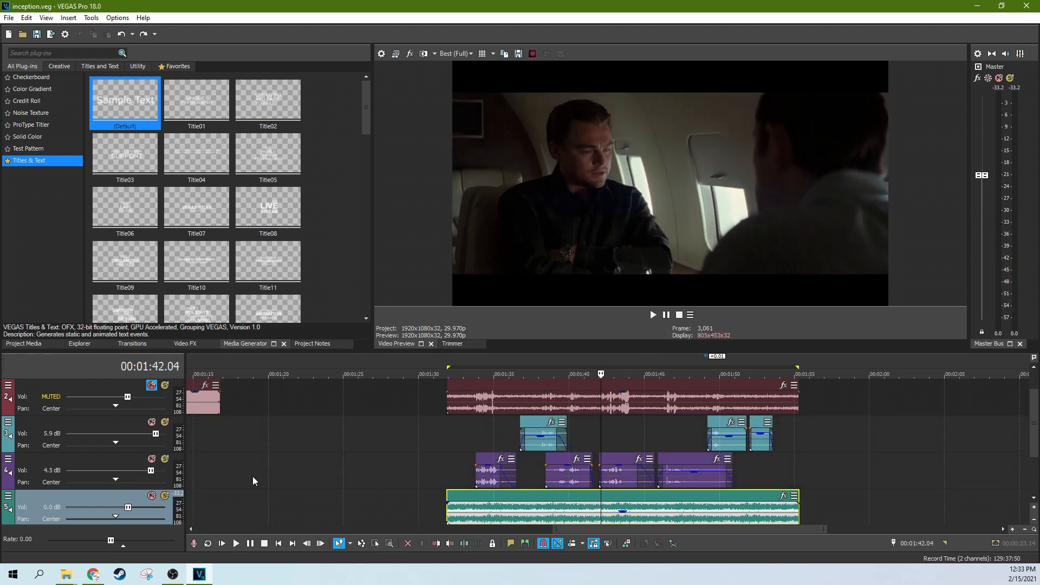
Step: Create a nested timeline from all of the scene's video and audio events, saved as inception_Untitled Timeline (1).veg in the randomnested folder
scroll(1037, 431, "down", 2)
scroll(1037, 432, "up", 2)
scroll(1037, 393, "down", 1)
scroll(1037, 394, "up", 1)
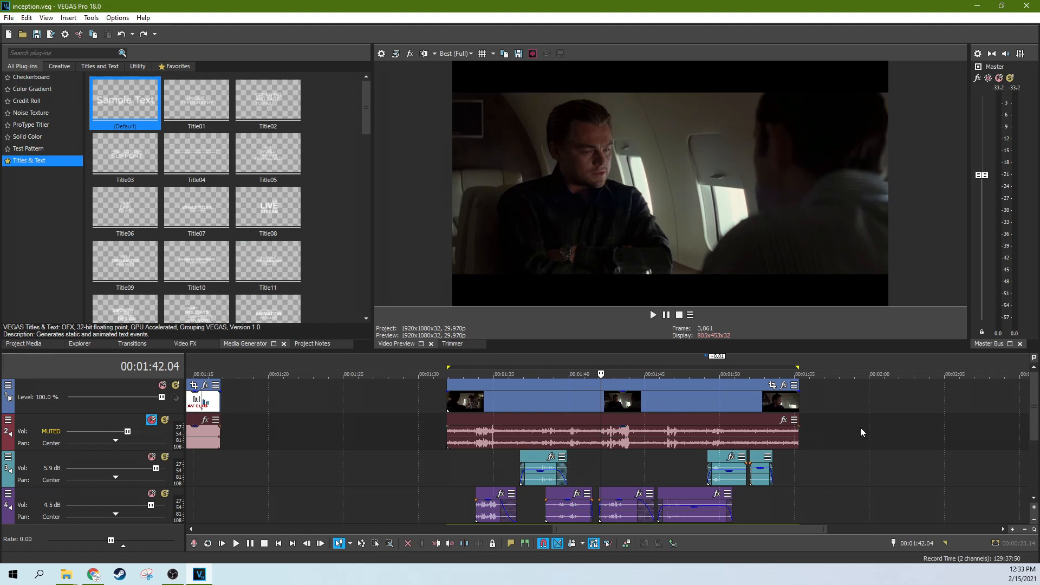
left_click_drag(1033, 417, 1032, 455)
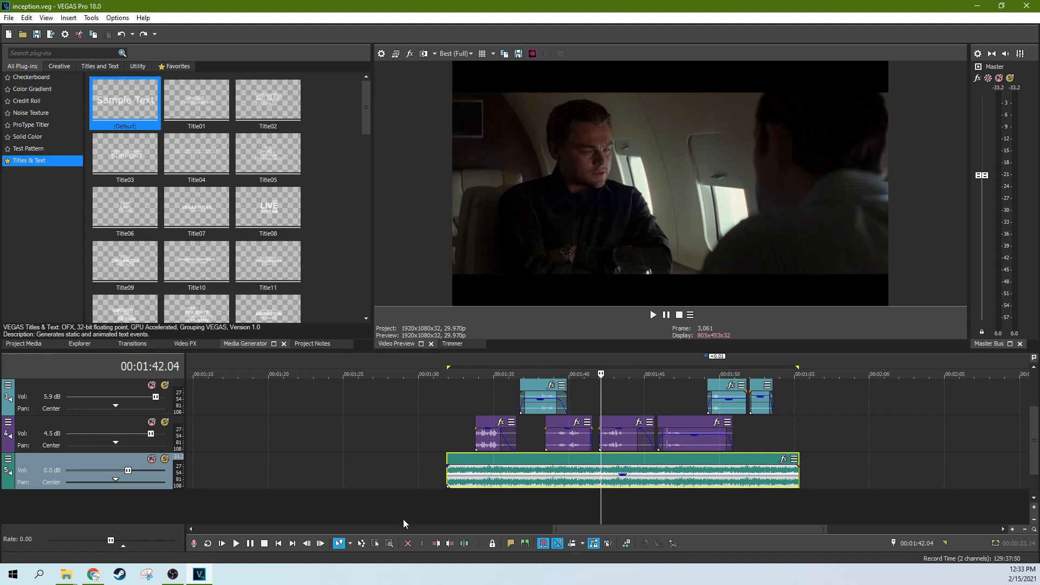
left_click(375, 543)
left_click_drag(477, 500, 781, 336)
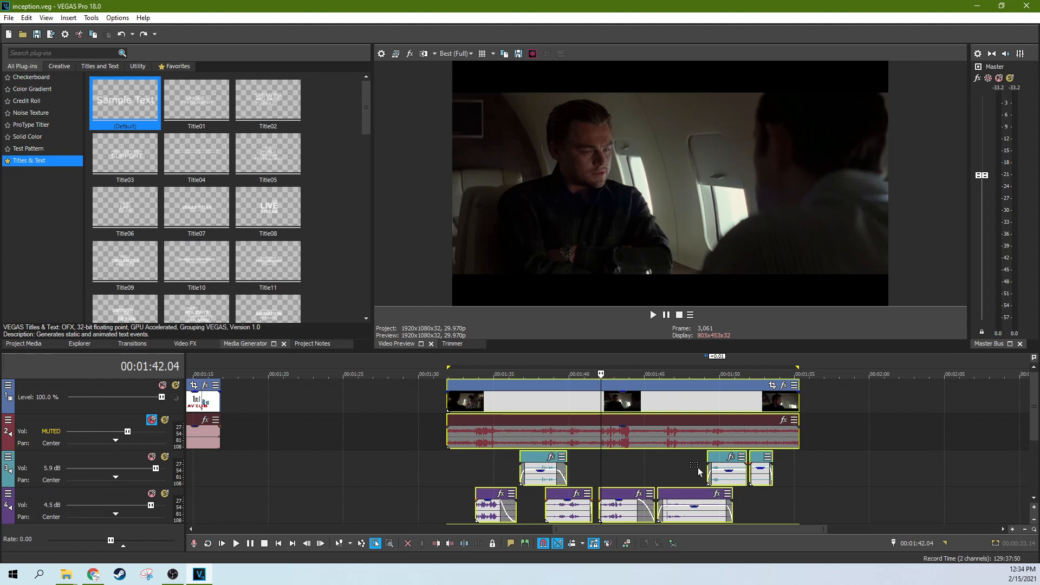
left_click(675, 542)
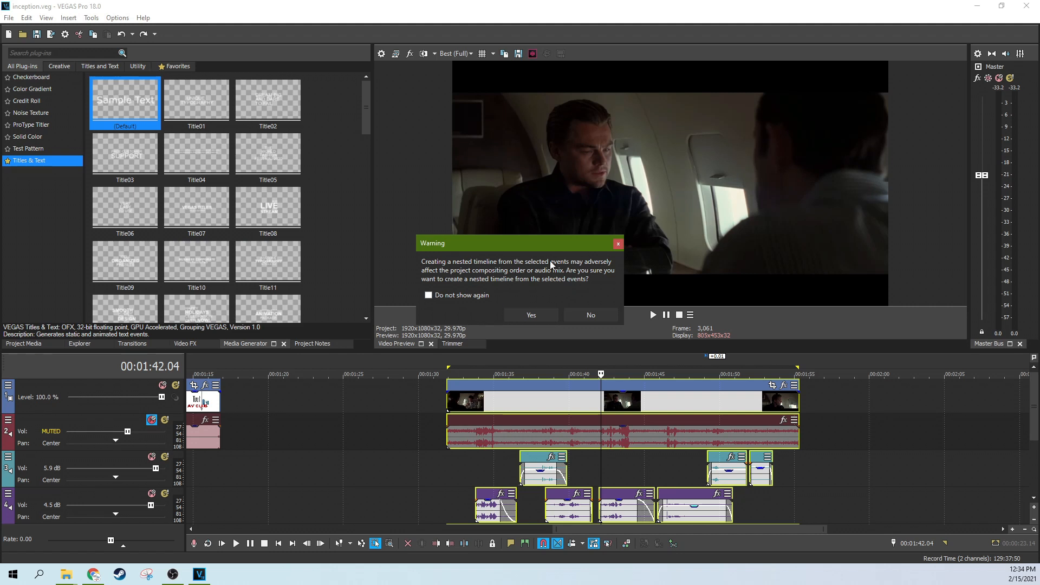
left_click(547, 314)
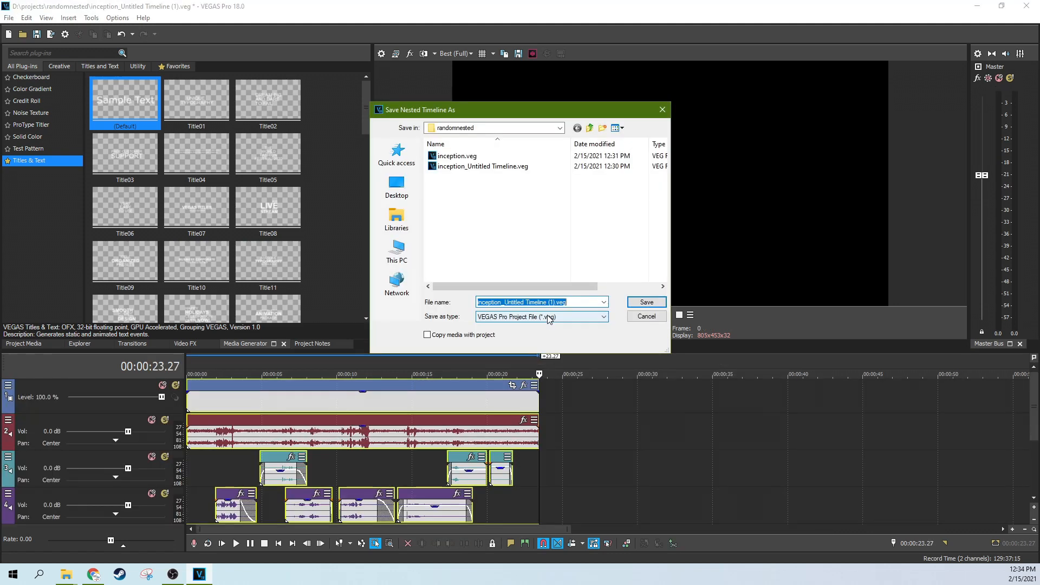
left_click(638, 302)
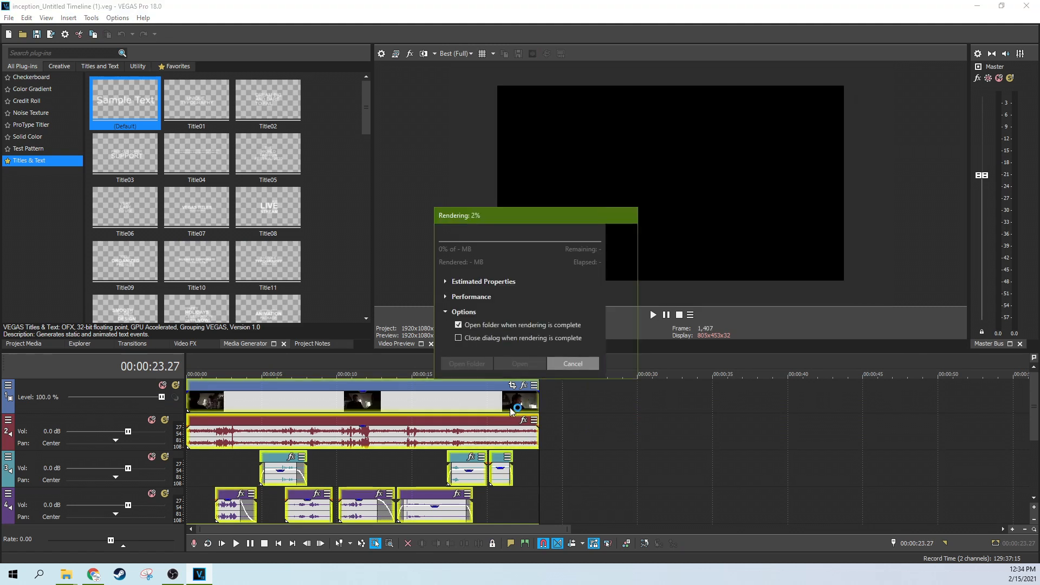
Step: Check the nested timeline's files in the randomnested folder in File Explorer and return to VEGAS Pro
key("alt+Tab")
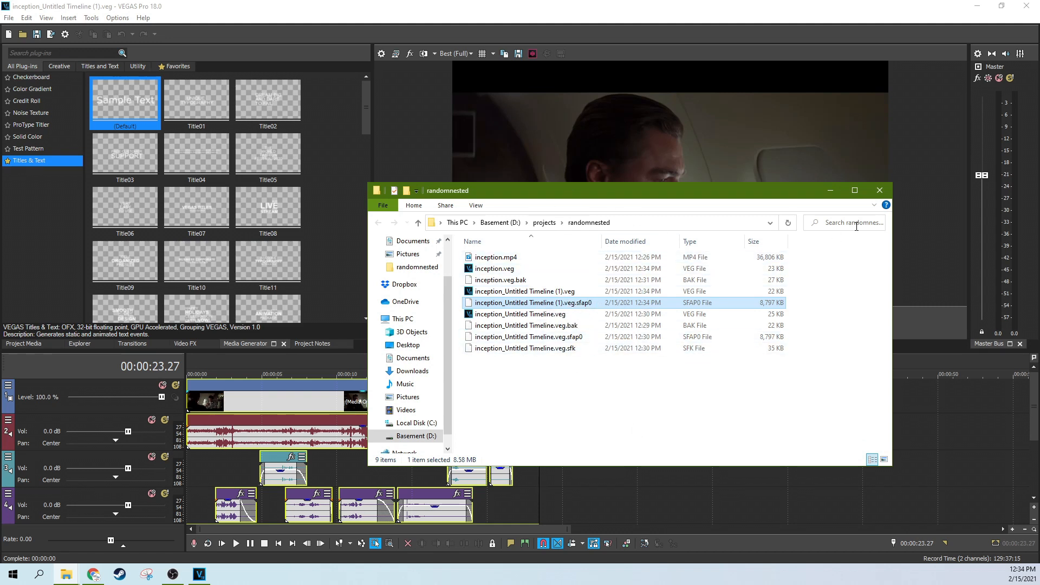
left_click(830, 194)
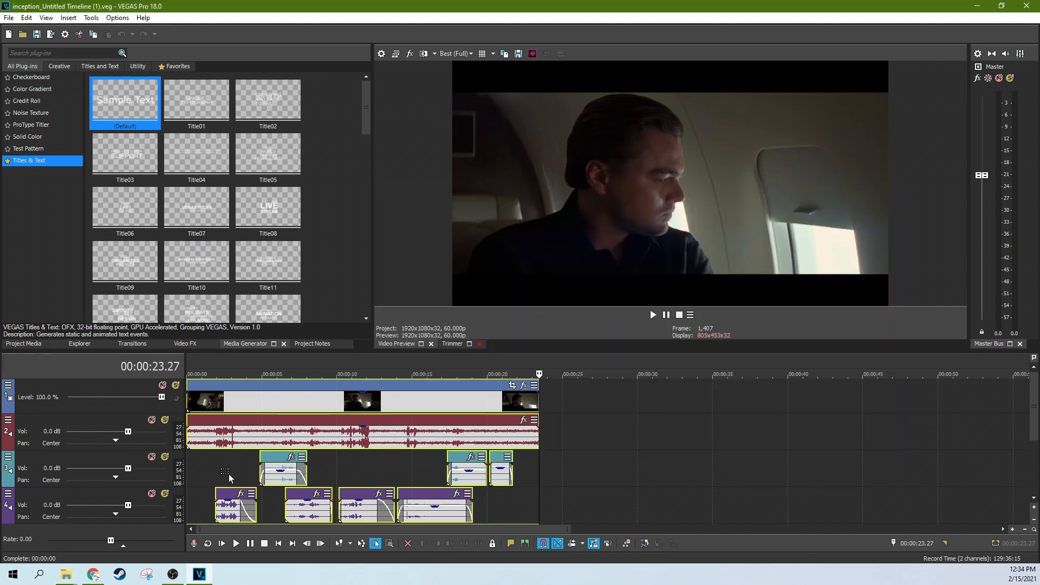
Step: Switch back to the normal edit tool and play the nested timeline for a few seconds from near its start
left_click(339, 543)
left_click(235, 456)
key("space")
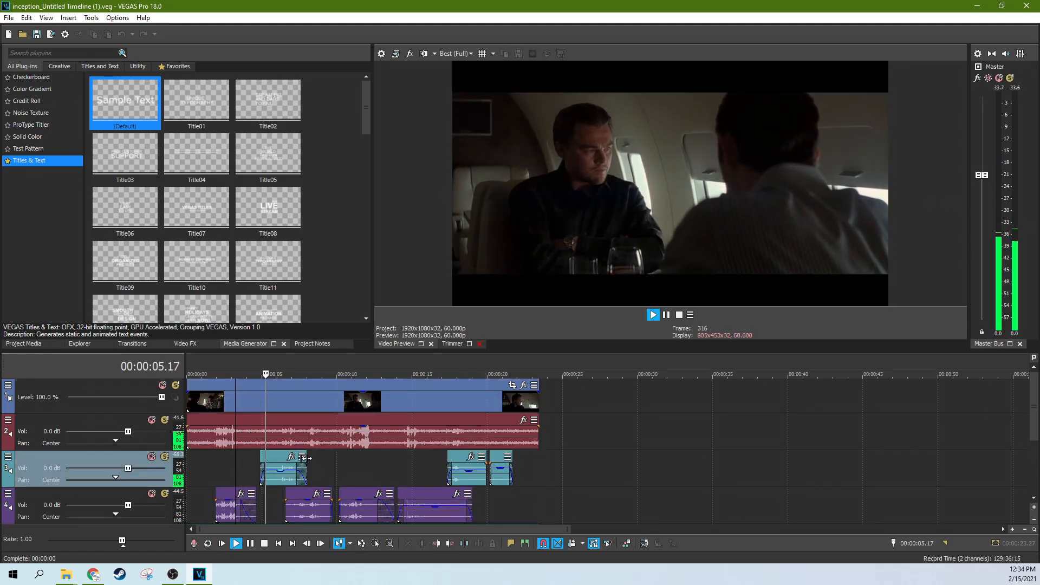
left_click(666, 315)
scroll(287, 462, "up", 5)
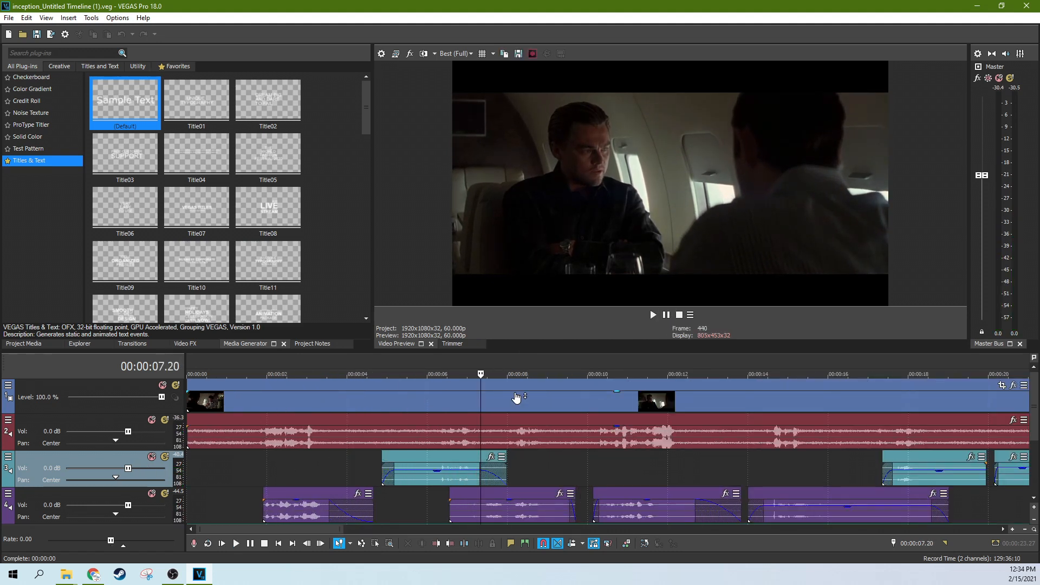
scroll(407, 464, "down", 3)
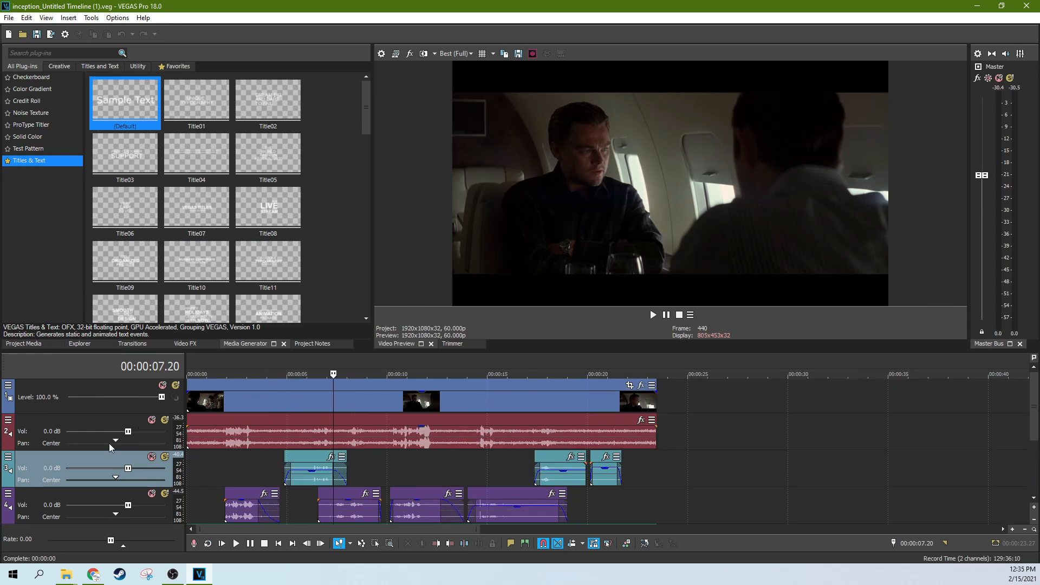
Step: Open the nested timeline's Track FX for audio track 2 to inspect the effect chain, and close it
left_click(3, 423)
left_click(8, 421)
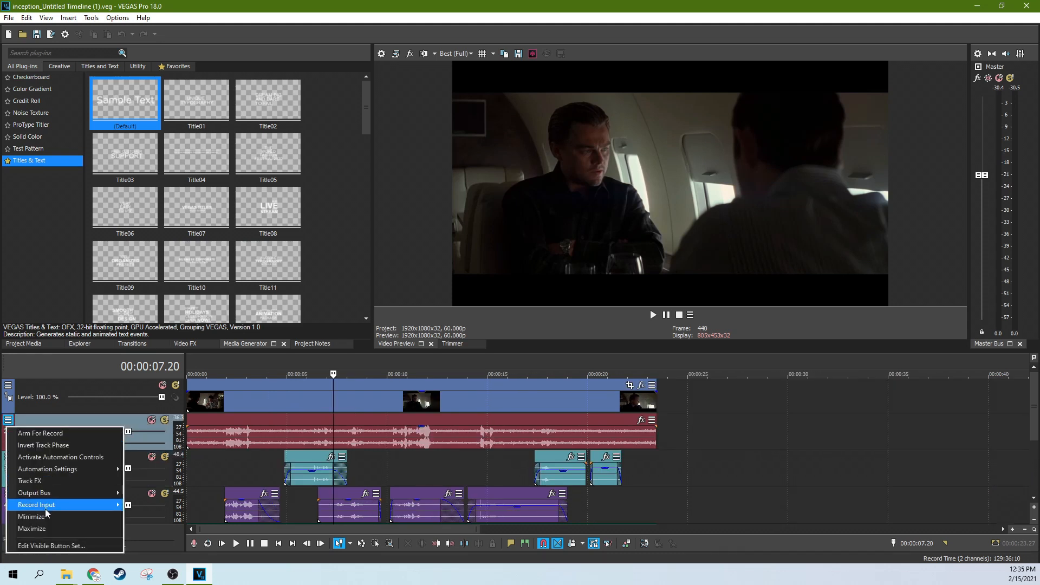
left_click(43, 482)
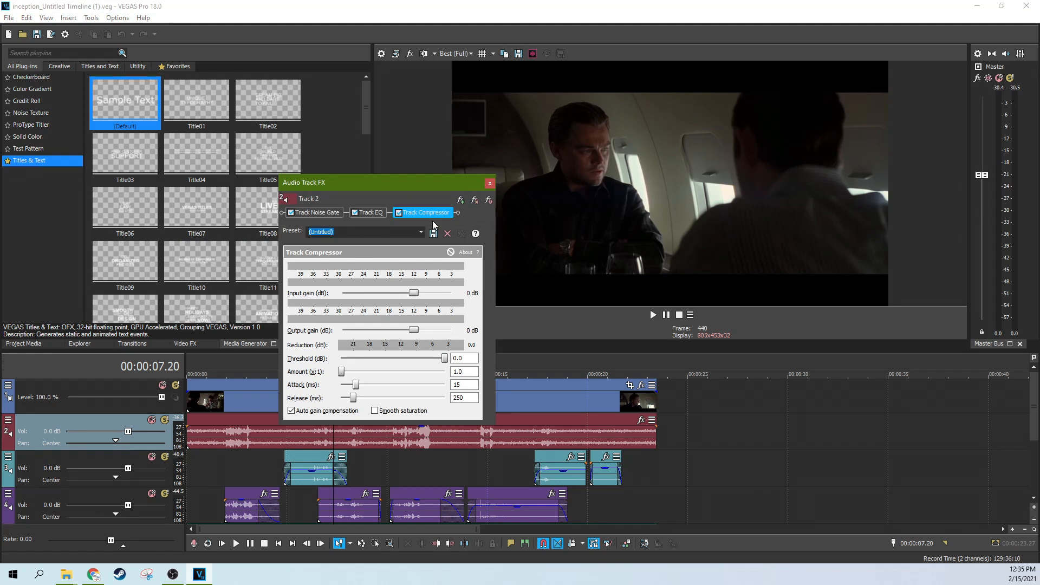
left_click(489, 184)
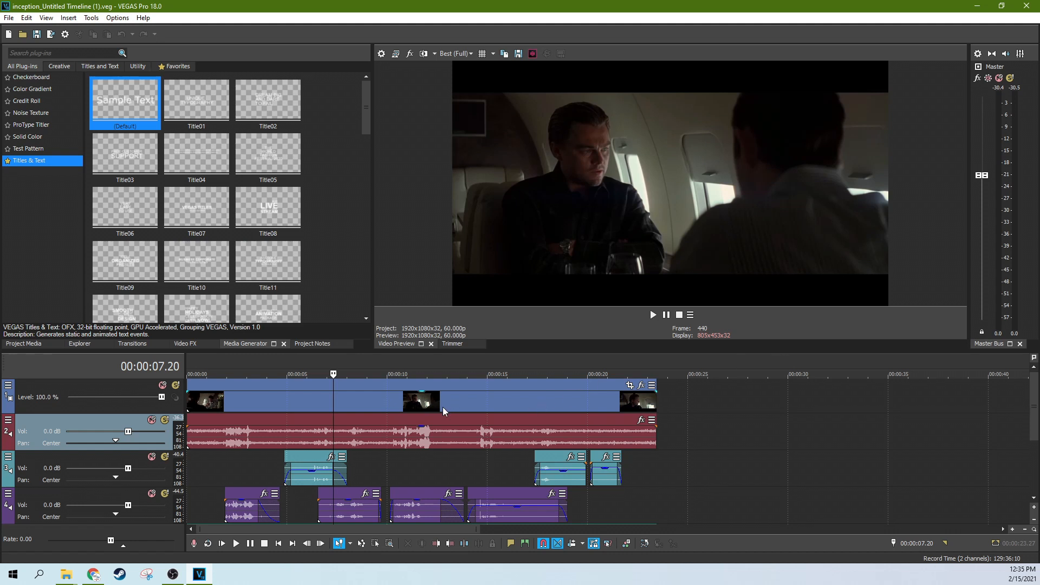
left_click(343, 410)
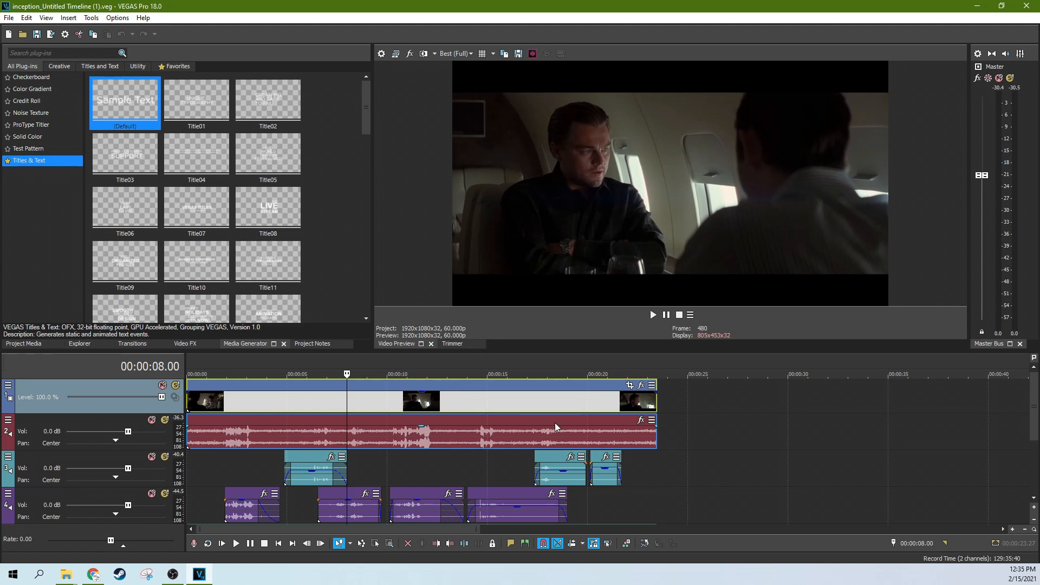
left_click(470, 421)
left_click(531, 417)
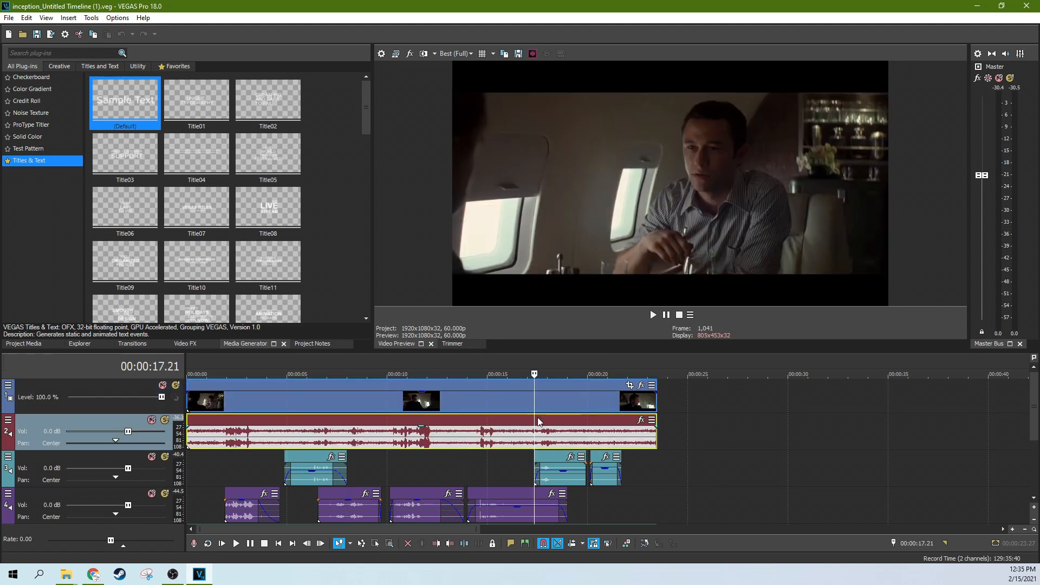
left_click(545, 426)
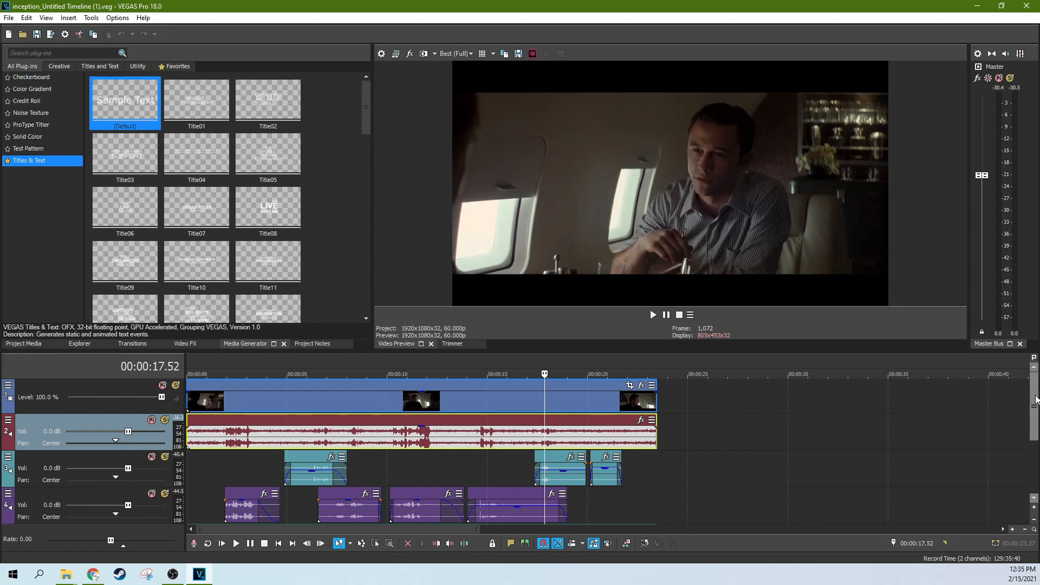
Step: Play the nested timeline from near its start and mute audio track 2 during playback
scroll(1034, 412, "down", 1)
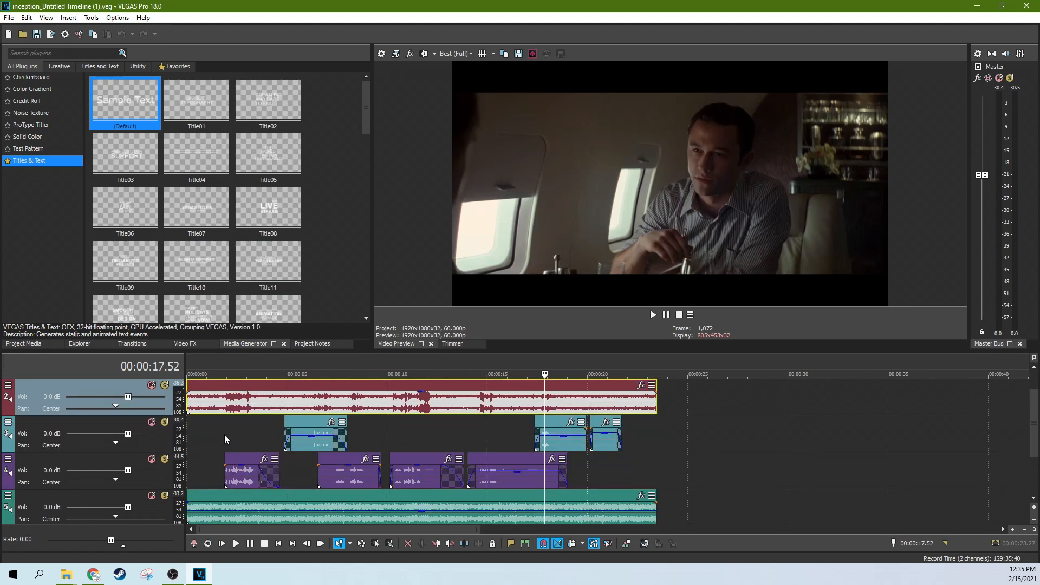
left_click(253, 430)
key("space")
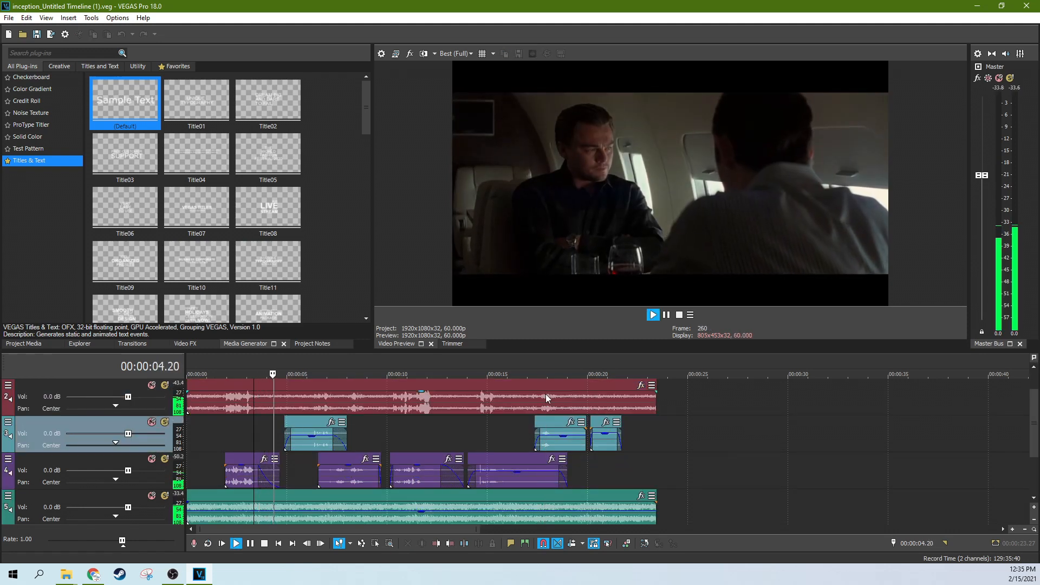
left_click(151, 384)
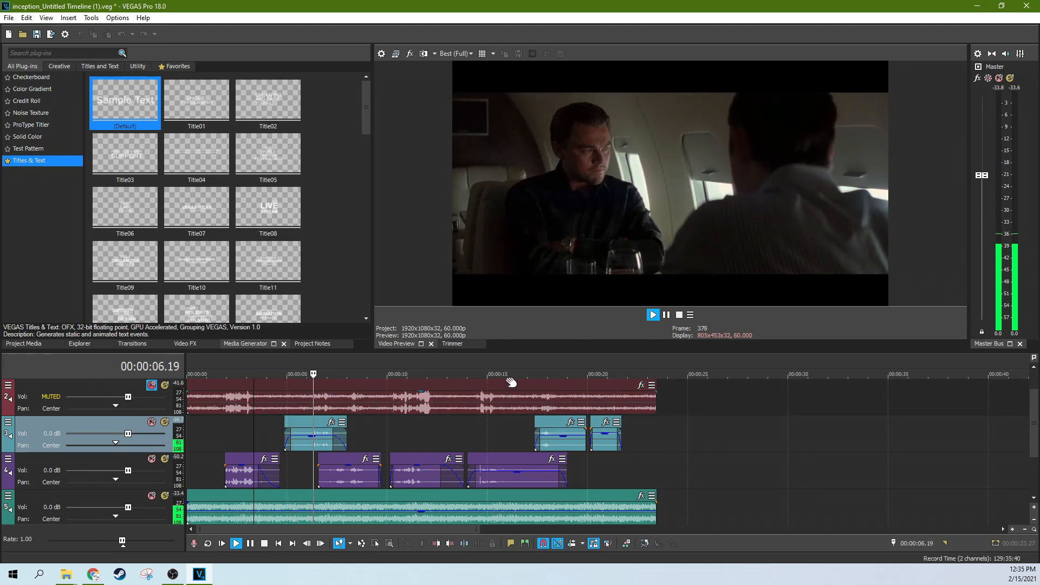
left_click(667, 316)
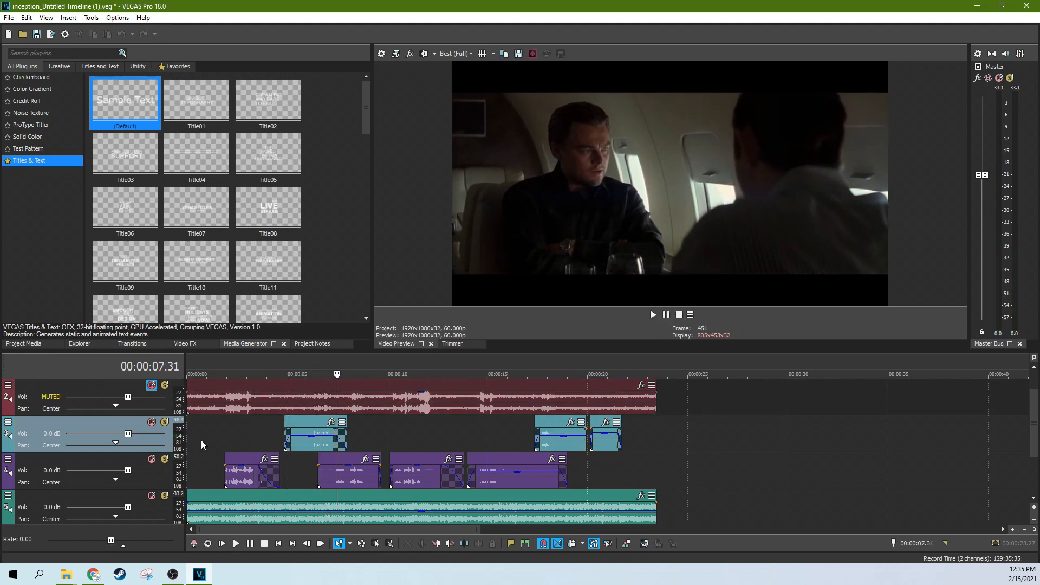
Step: Set the volume of audio track 3 to 7.7 dB and of audio track 4 to 6.3 dB
left_click_drag(129, 433, 151, 434)
left_click_drag(128, 470, 156, 470)
left_click_drag(151, 434, 158, 434)
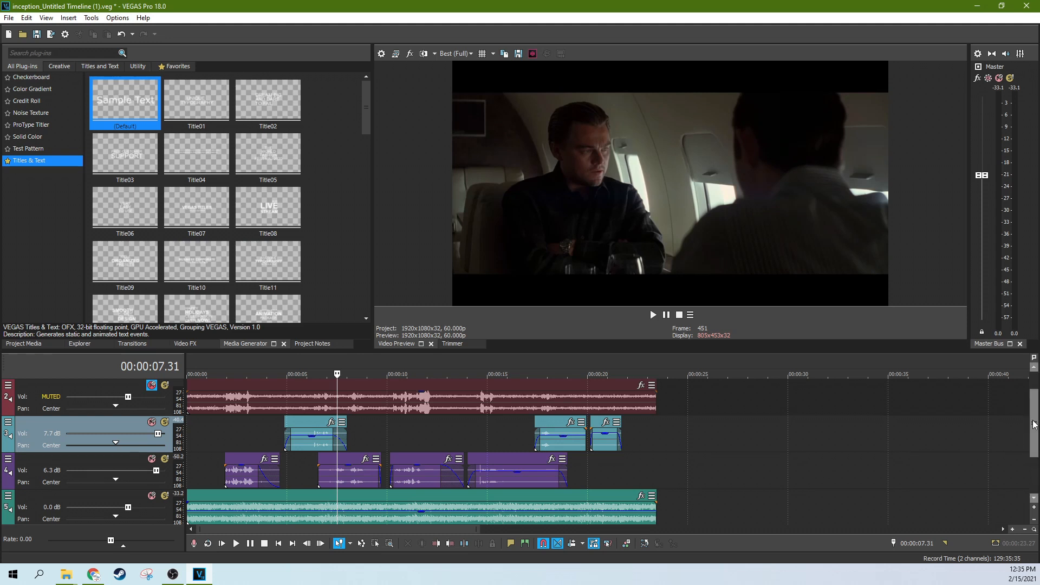
Step: Insert a new video track above the footage and add the Title13 preset from Titles & Text to it
left_click_drag(1035, 426, 1036, 407)
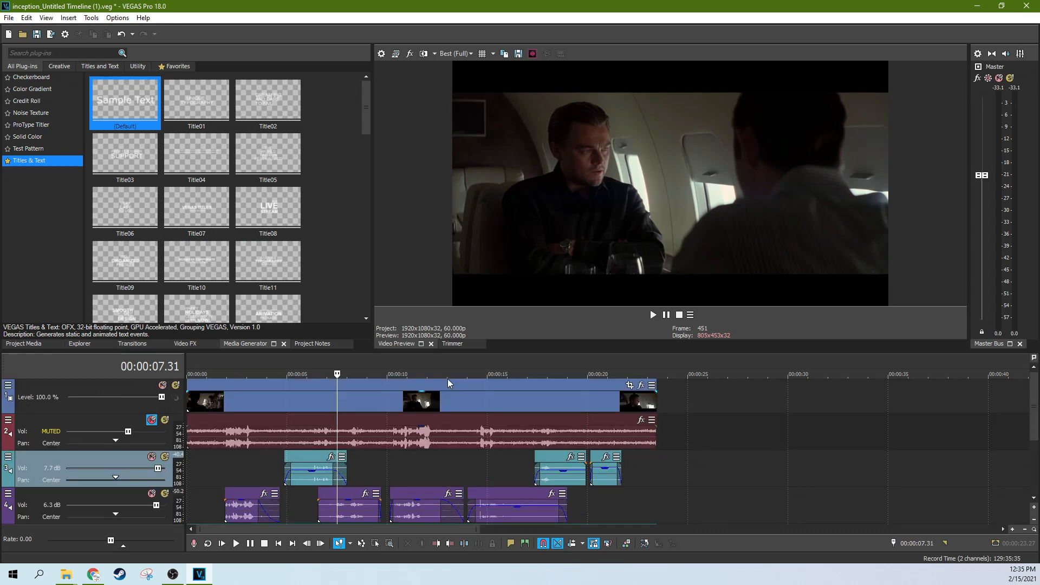
key("ctrl+shift+q")
scroll(210, 305, "down", 1)
left_click_drag(211, 306, 288, 406)
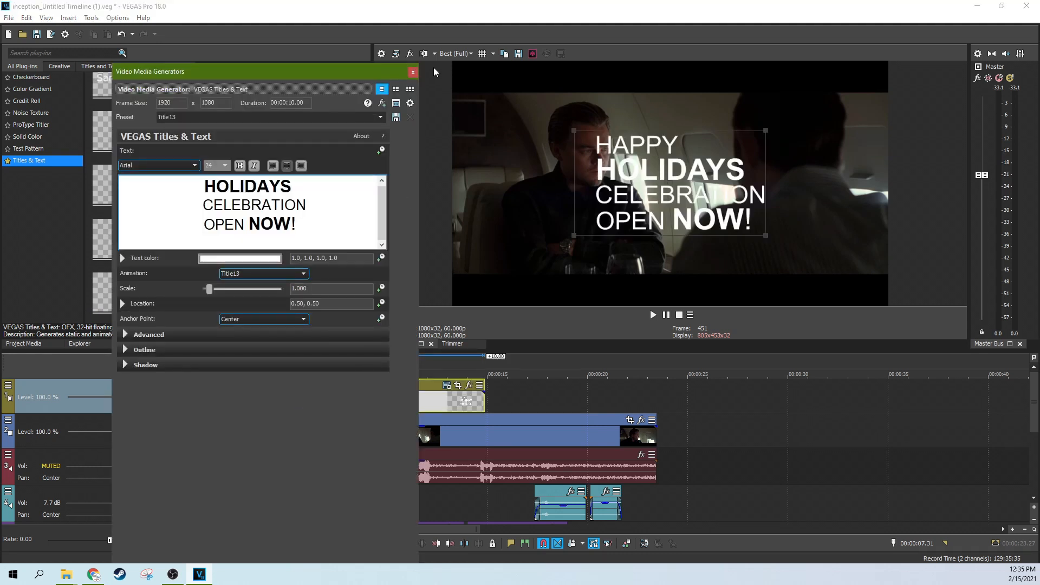
Step: Close the title's generator settings and play the nested timeline from just before the title event, pausing once the full title is showing
left_click(413, 72)
left_click(270, 399)
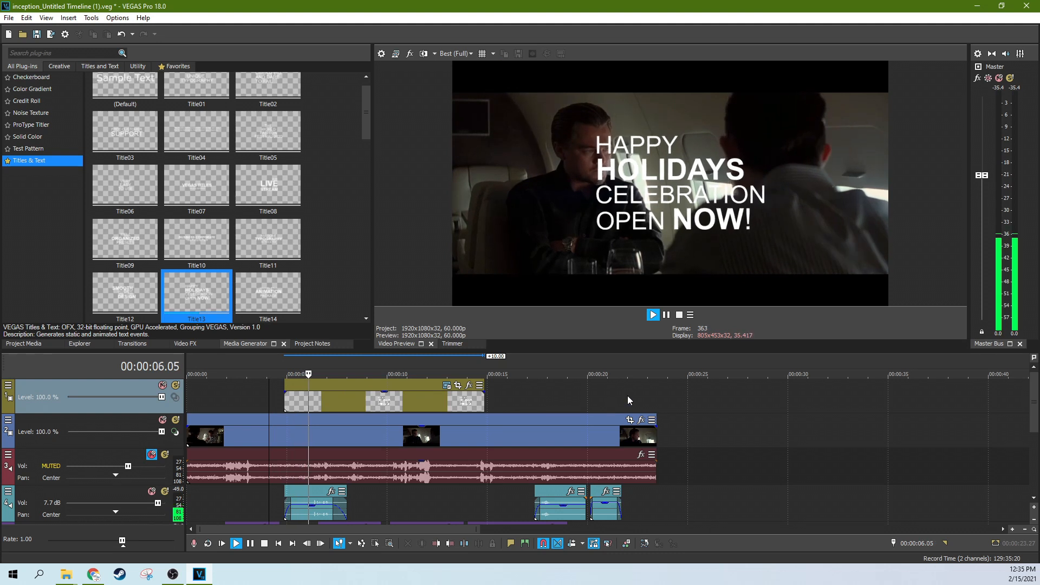
left_click(669, 314)
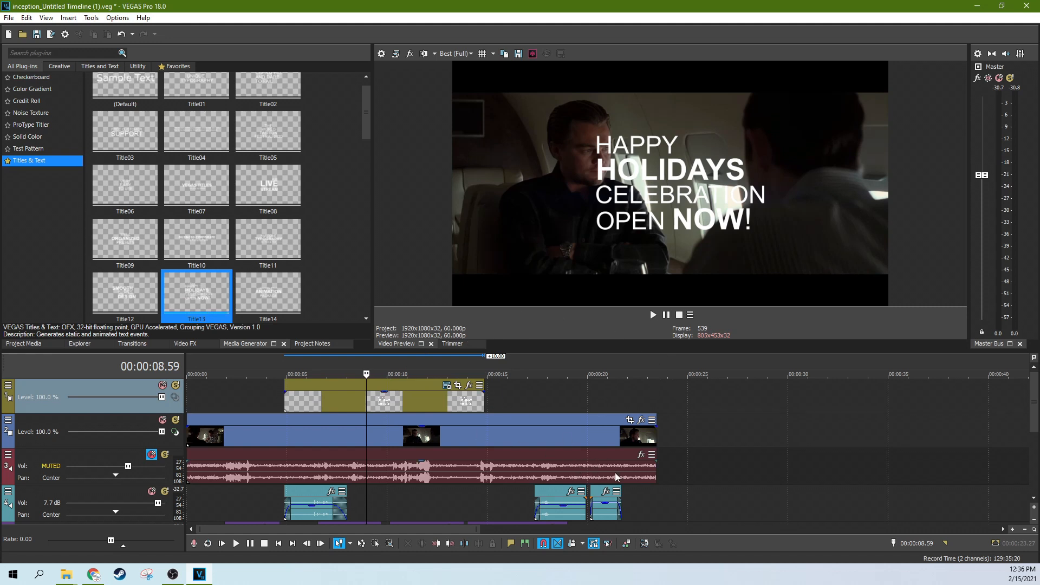
Step: Return to the parent timeline, saving the changes to the nested timeline, and minimize the randomnested project folder window
left_click(645, 544)
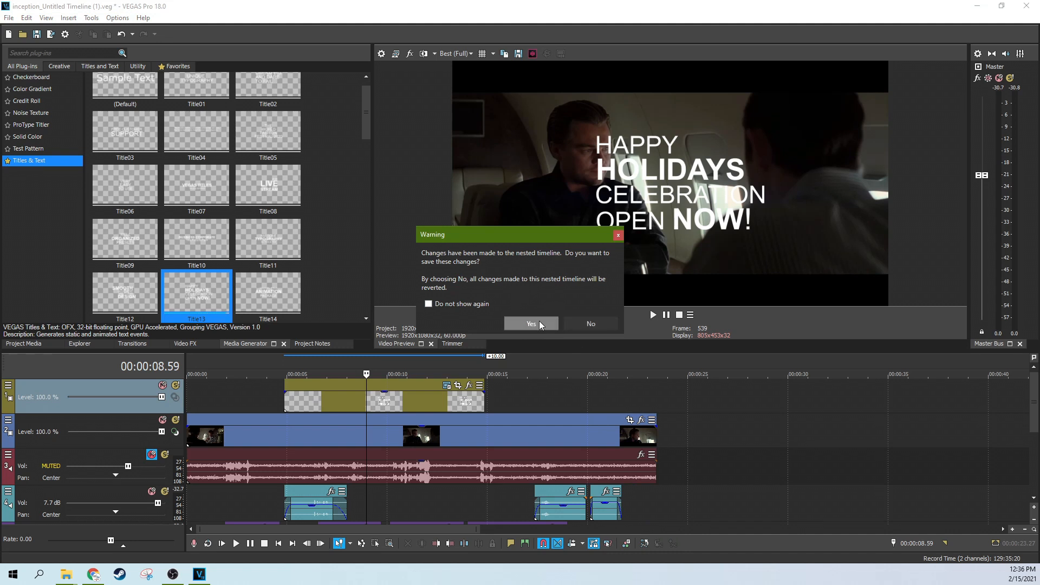
left_click(540, 323)
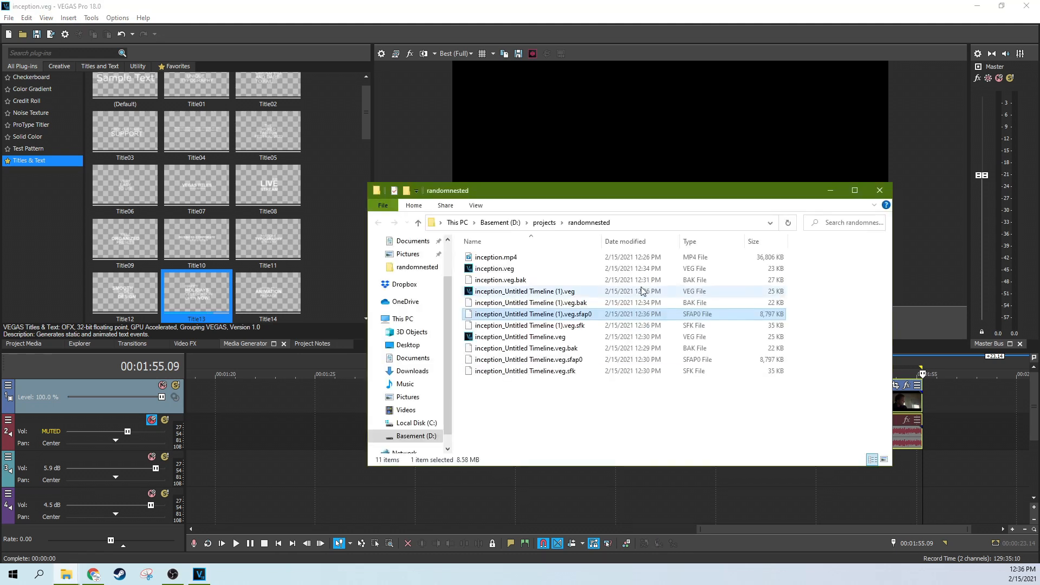
left_click(830, 190)
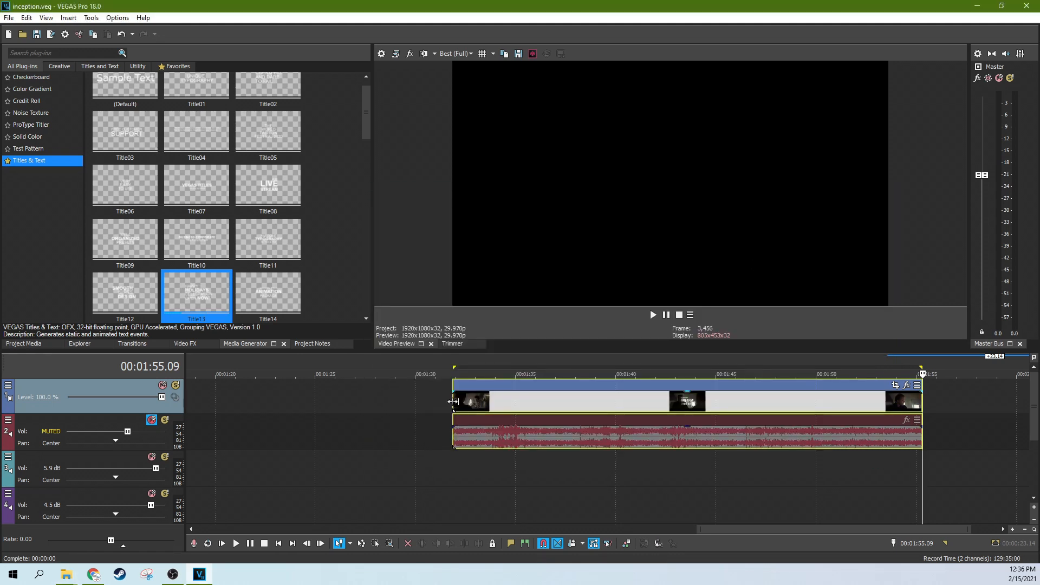
Step: Play the nested scene event in the parent timeline from its start and pause on the holiday title
left_click(453, 402)
left_click(657, 315)
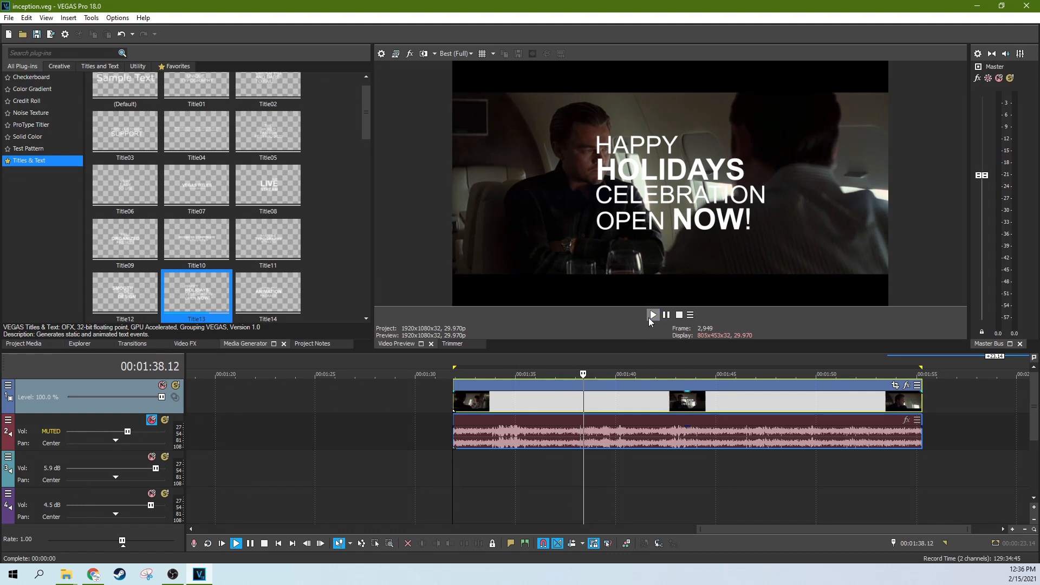
left_click(667, 316)
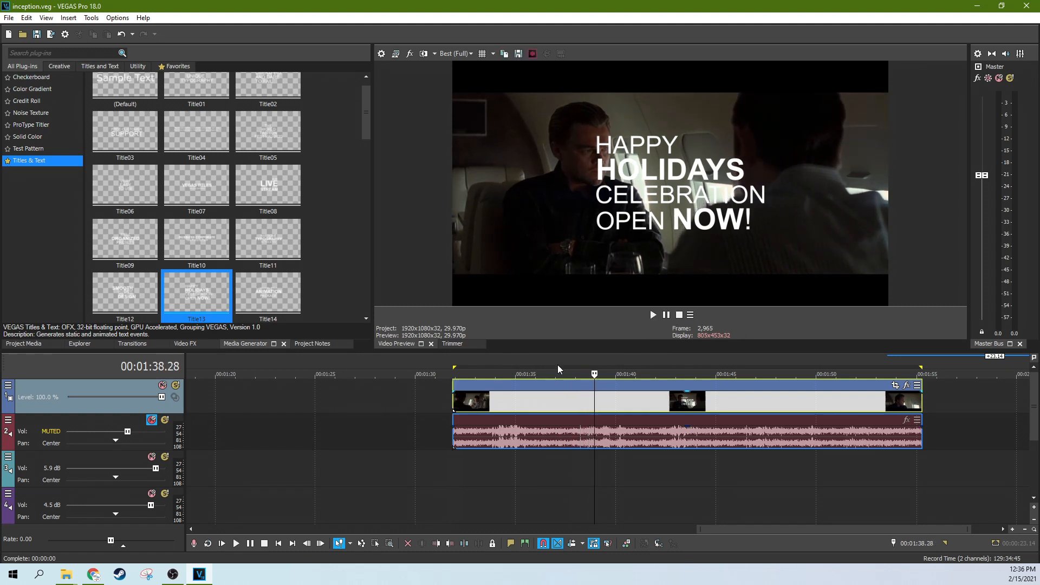
Step: Unmute audio track 2 in the parent timeline and play the nested scene event from its start
left_click(152, 420)
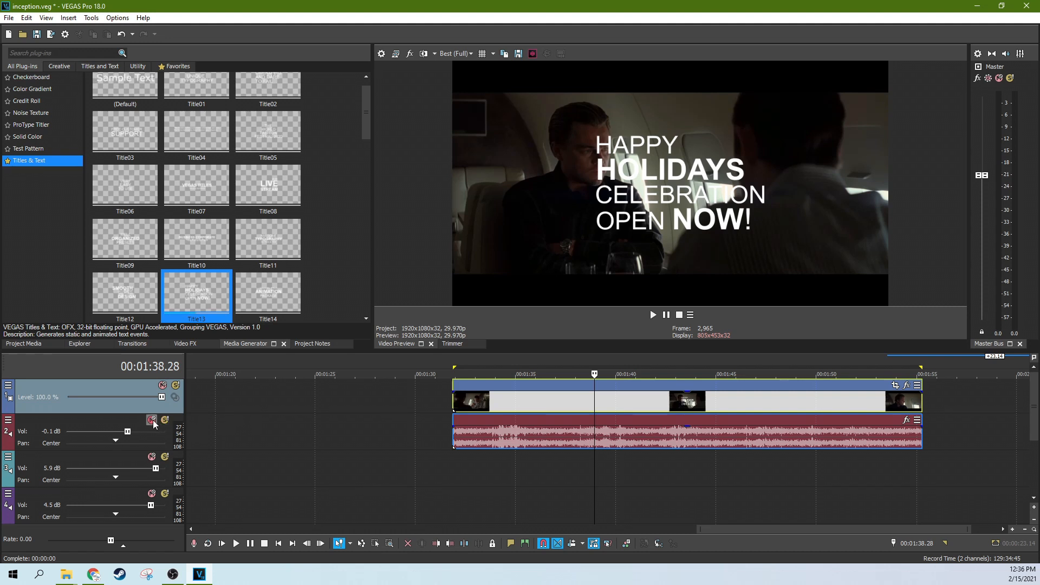
left_click(449, 402)
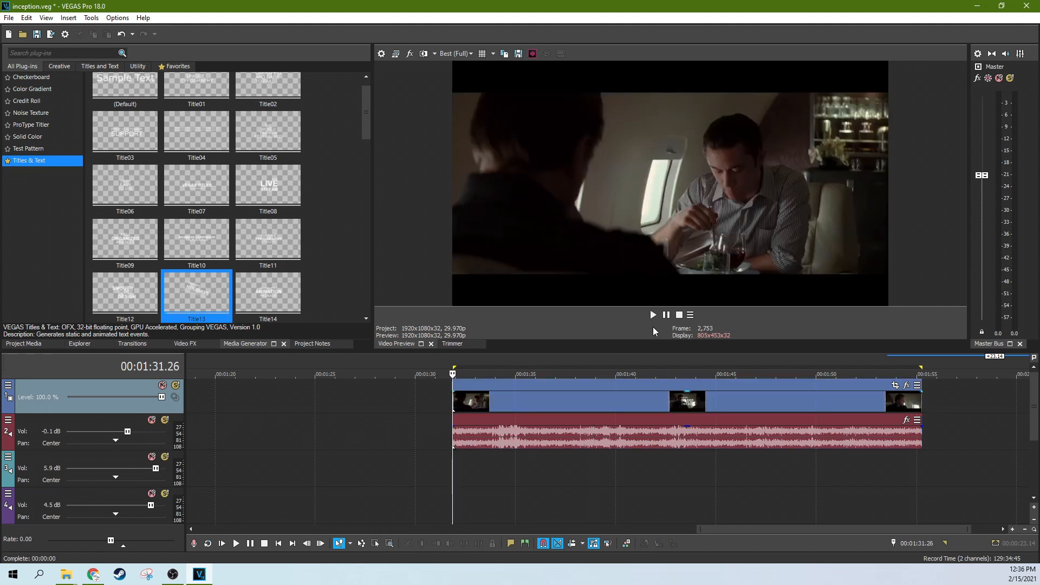
left_click(657, 317)
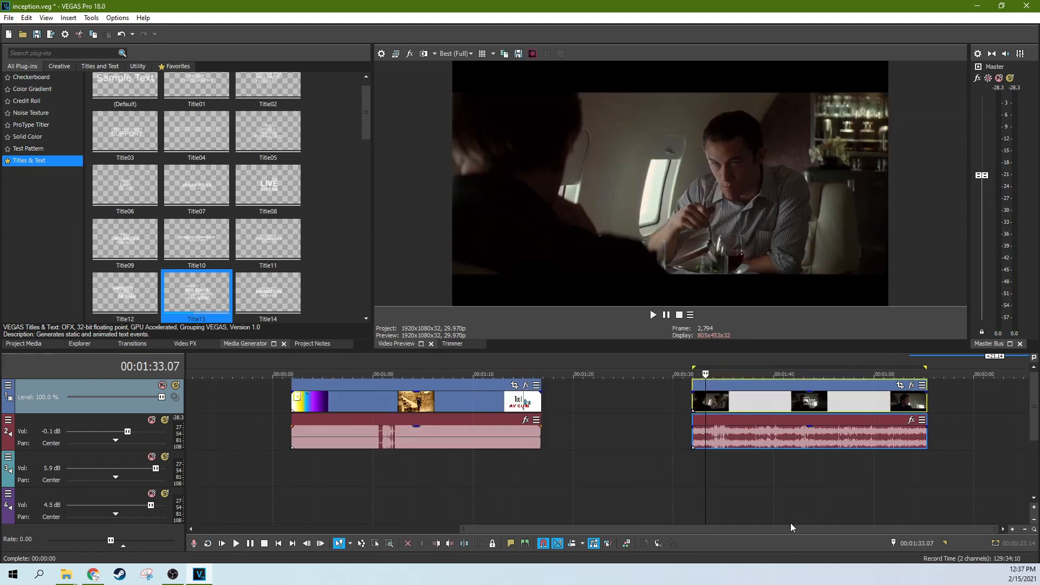
Step: Open the selected scene event's nested timeline, look over its tracks, and go back to the parent timeline
scroll(791, 527, "right", 3)
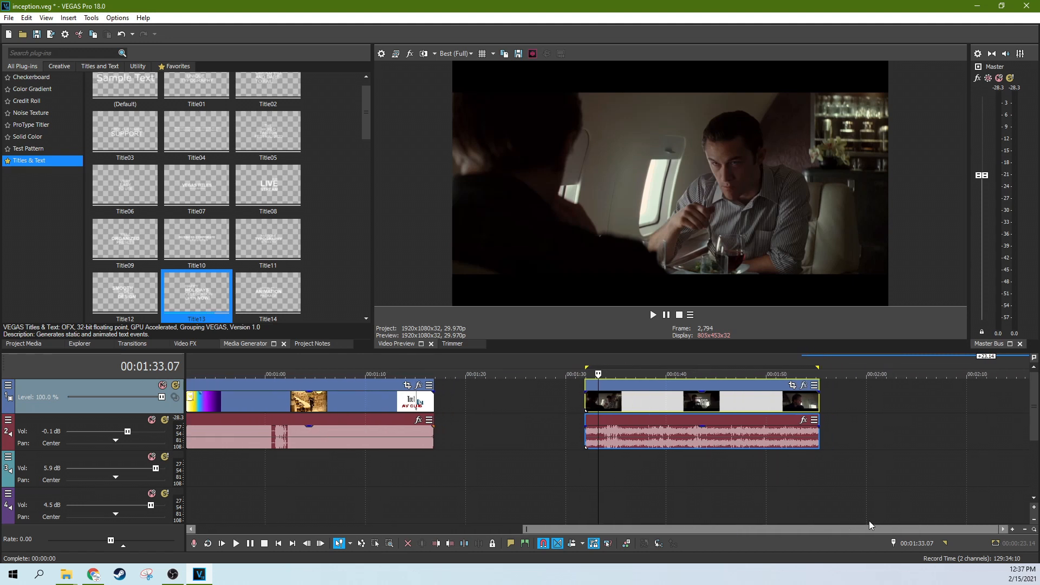
left_click(660, 408)
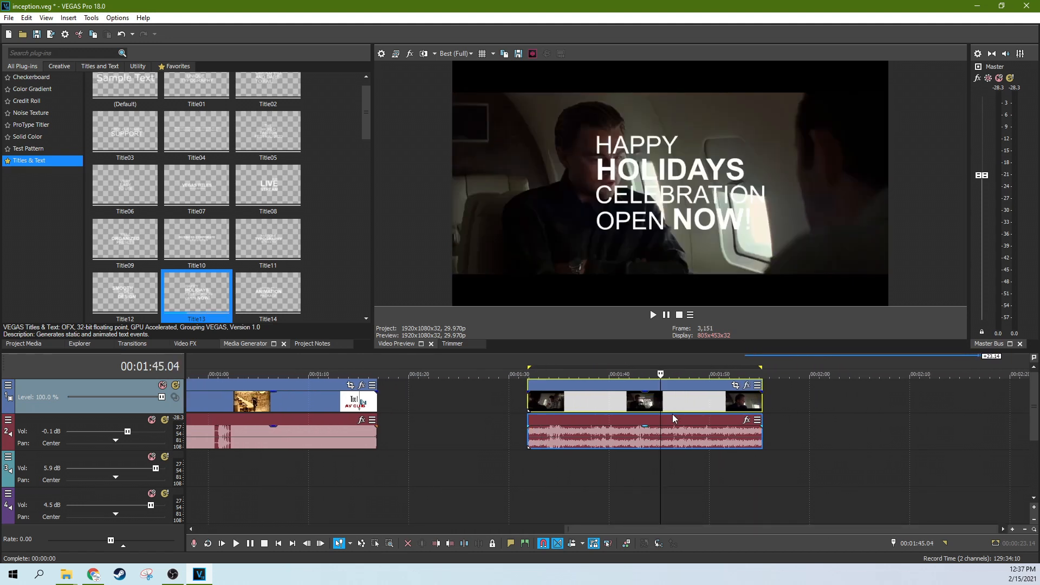
left_click(660, 543)
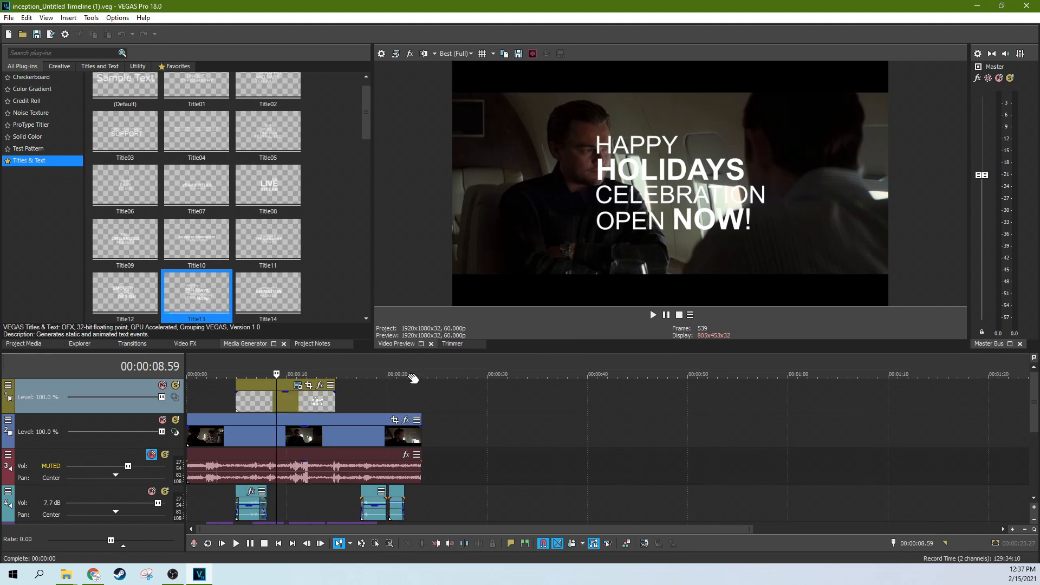
left_click_drag(1037, 387, 1038, 421)
left_click(644, 543)
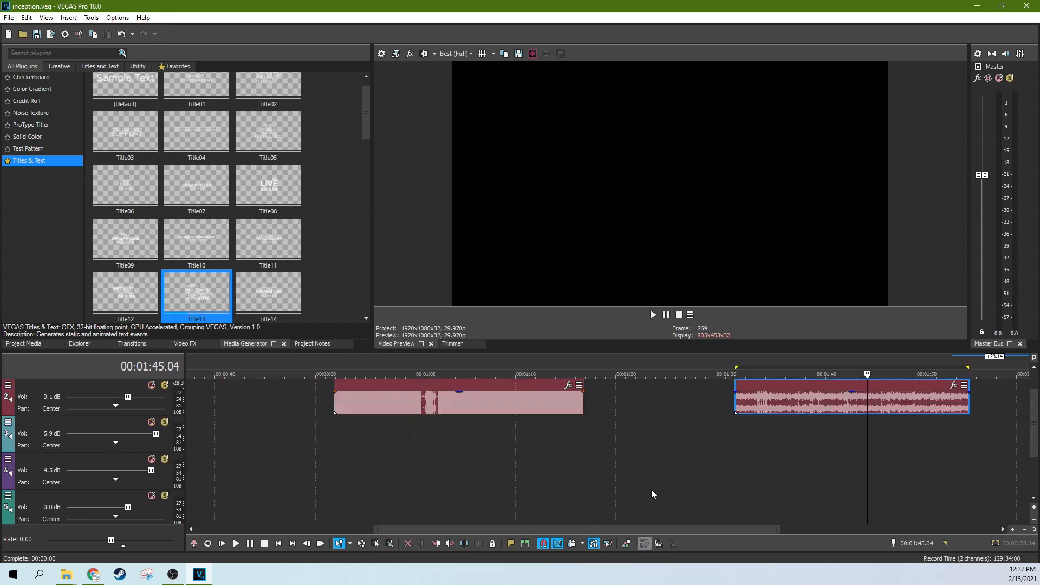
Step: Bring the parent's video track back into view and inspect several points along the nested scene event
left_click_drag(1034, 436, 1034, 429)
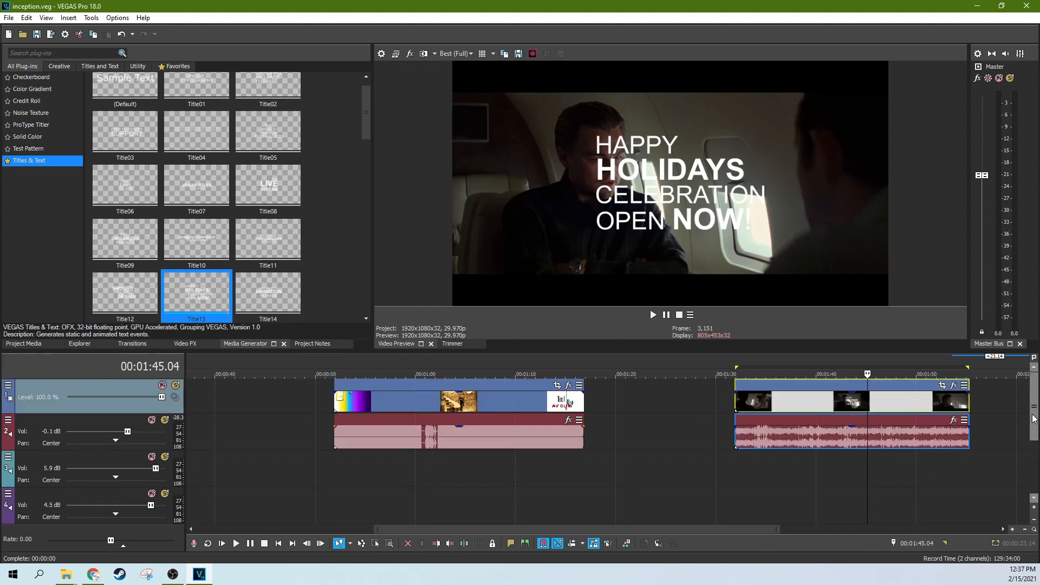
left_click(913, 408)
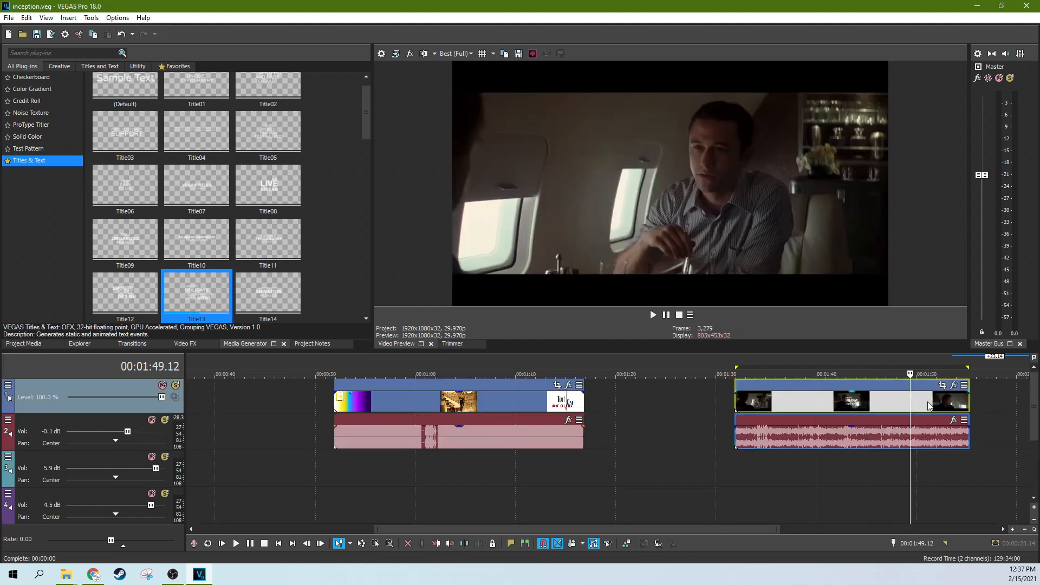
left_click(928, 406)
left_click(841, 406)
left_click(778, 398)
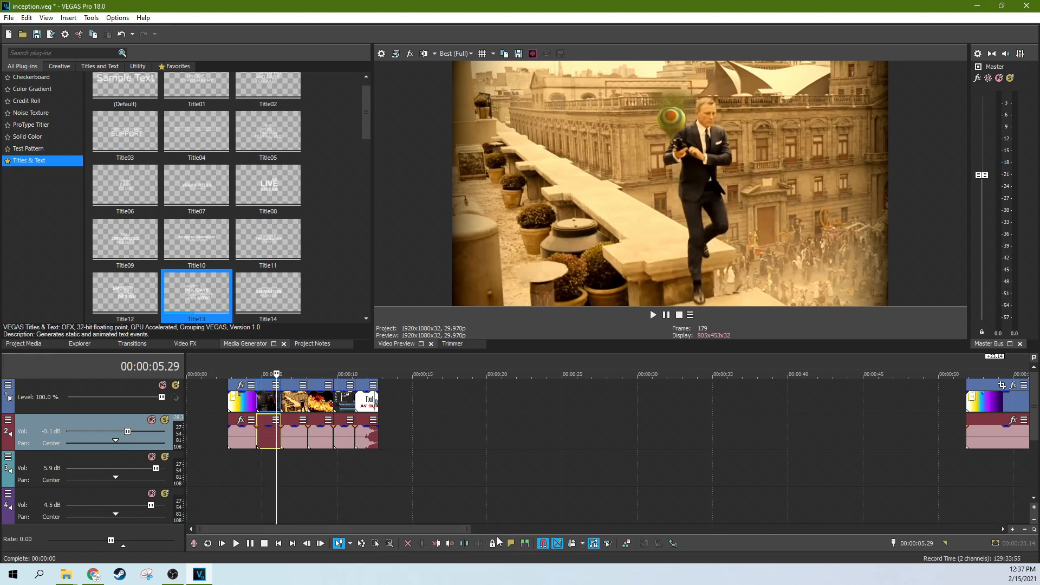
Step: Nest all the separate clips at the start of the project as inception_Untitled Timeline (2).veg and close the project folder window
left_click(375, 544)
left_click_drag(408, 455, 229, 398)
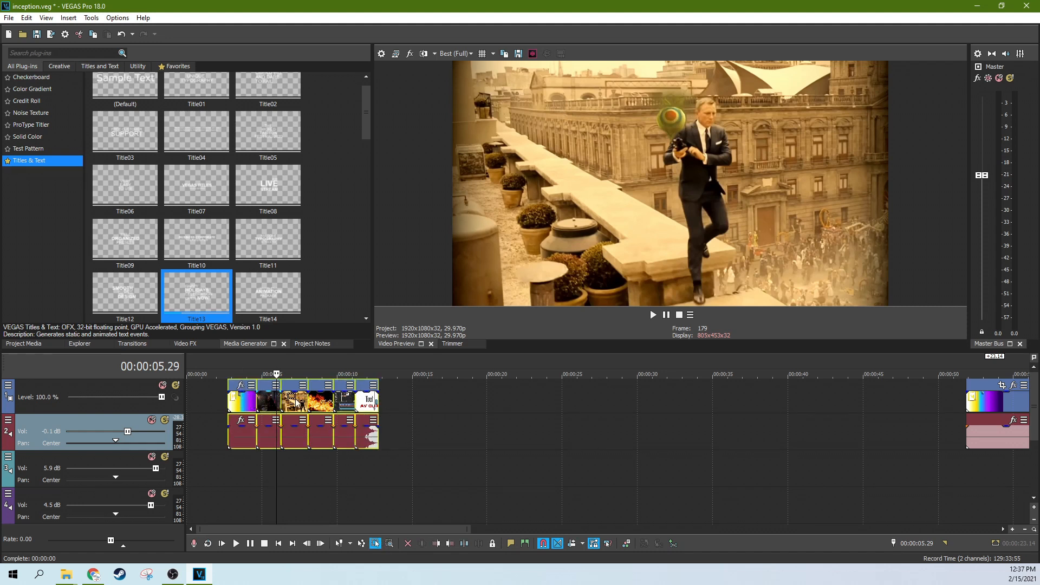
left_click(673, 543)
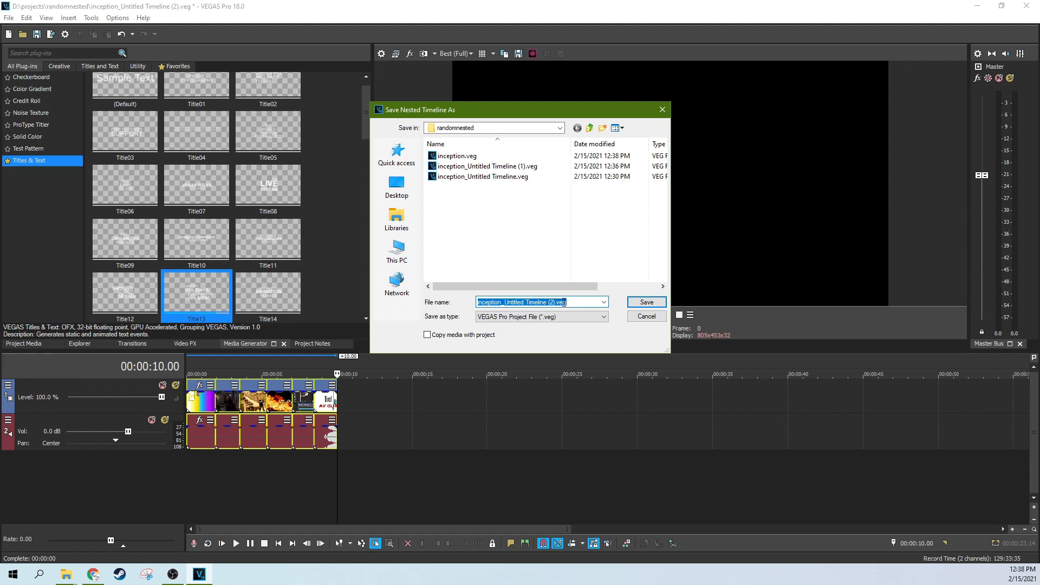
left_click(647, 302)
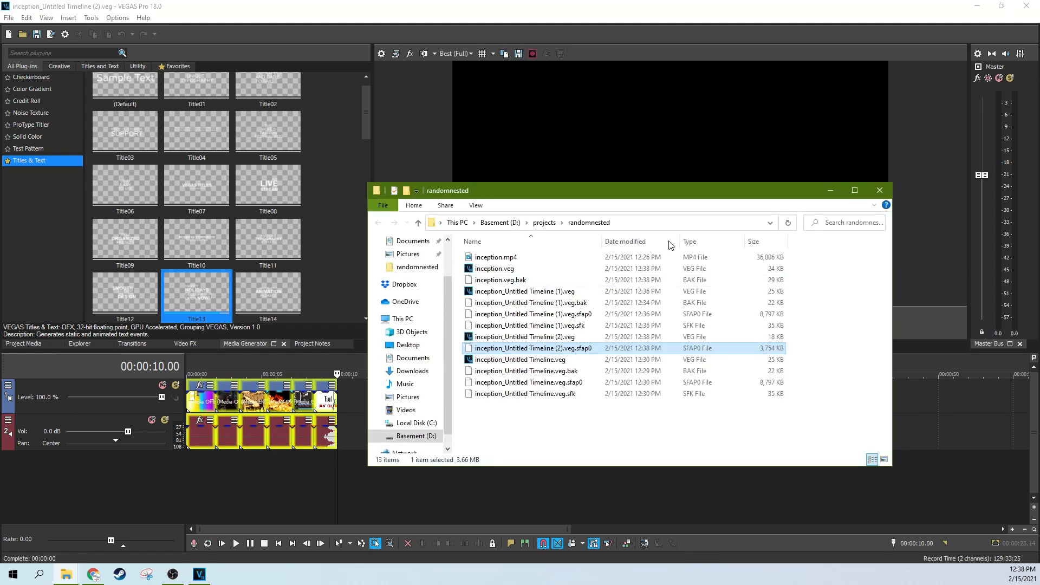
left_click(880, 190)
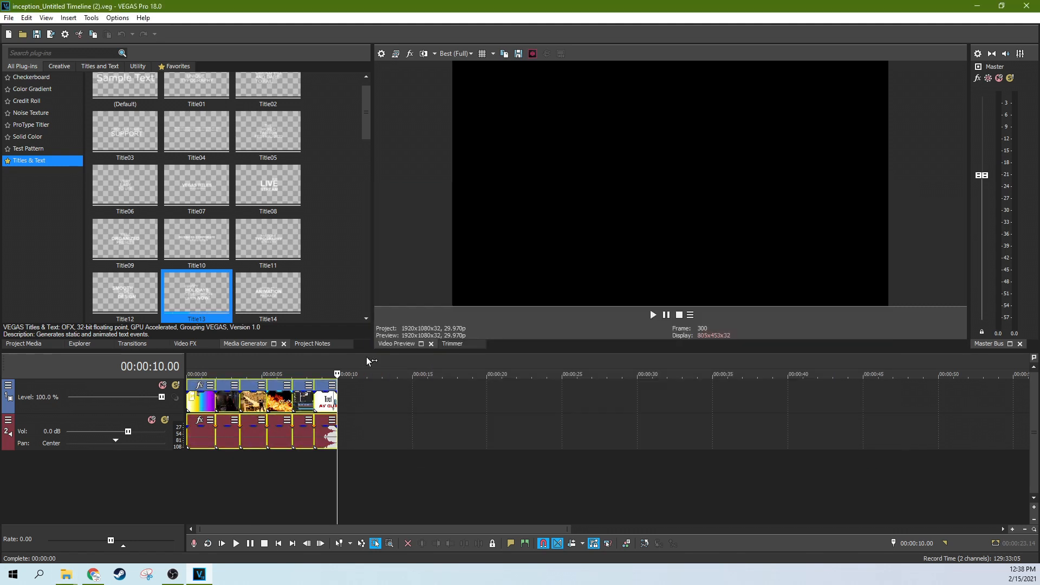
Step: Insert a video track above the nested clips, add the Title14 preset from Titles & Text at the start, and close its settings
key("ctrl+shift+q")
left_click_drag(268, 293, 192, 398)
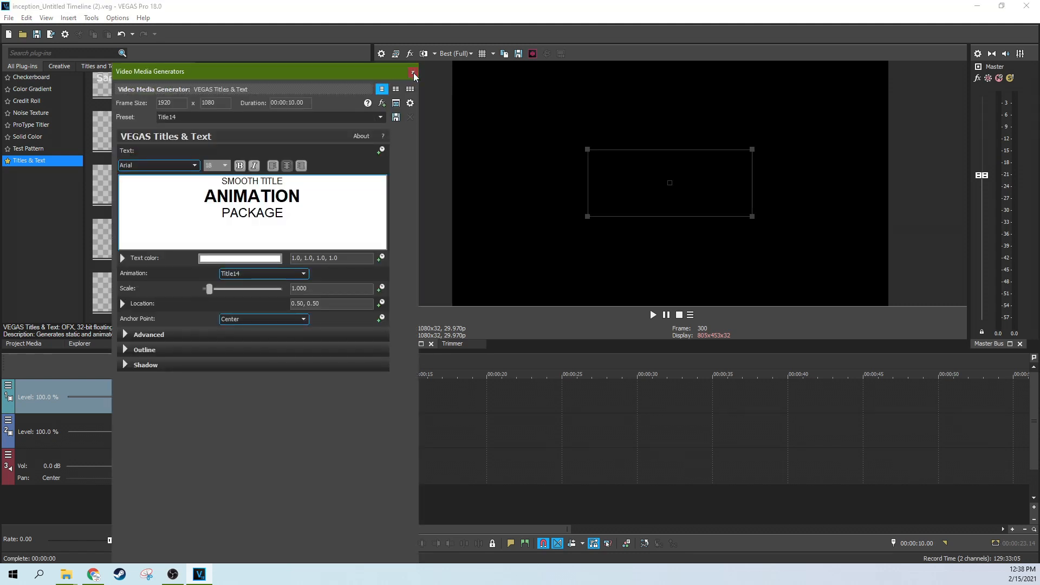
left_click(414, 73)
Step: Play part of the new nested timeline and check the title over a clip near 7 seconds
key("space")
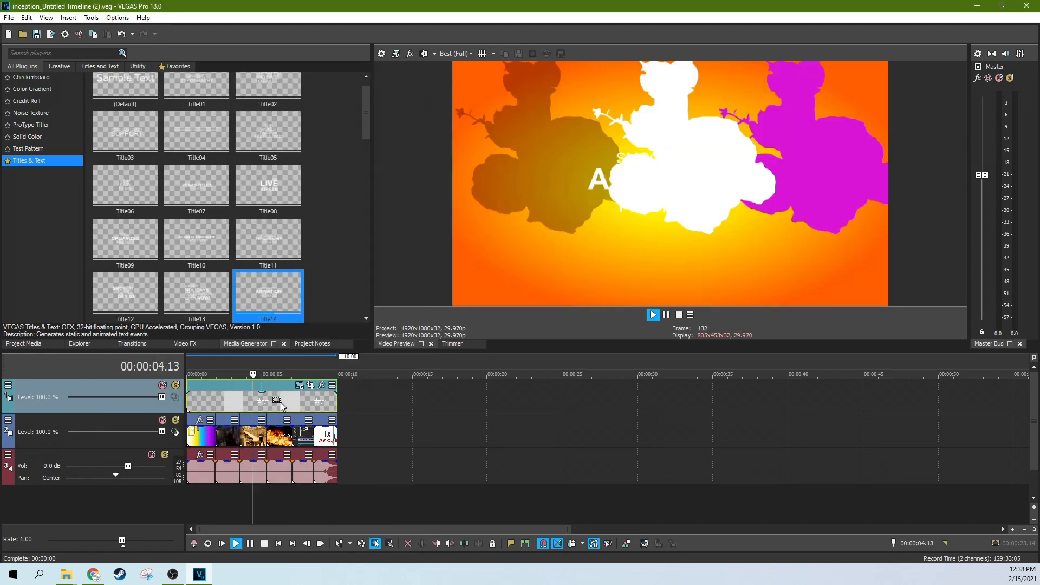
key("space")
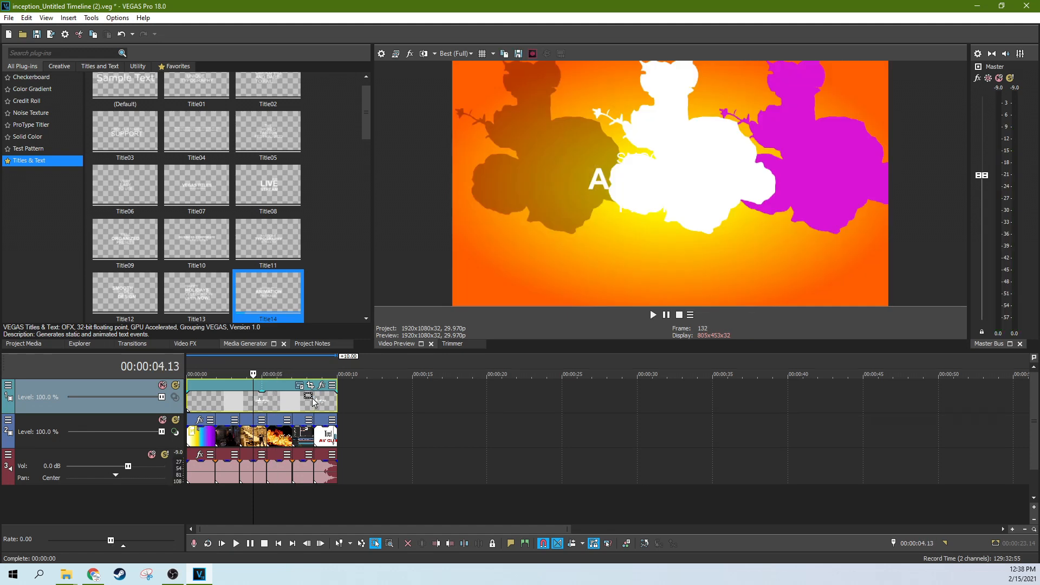
left_click(302, 401)
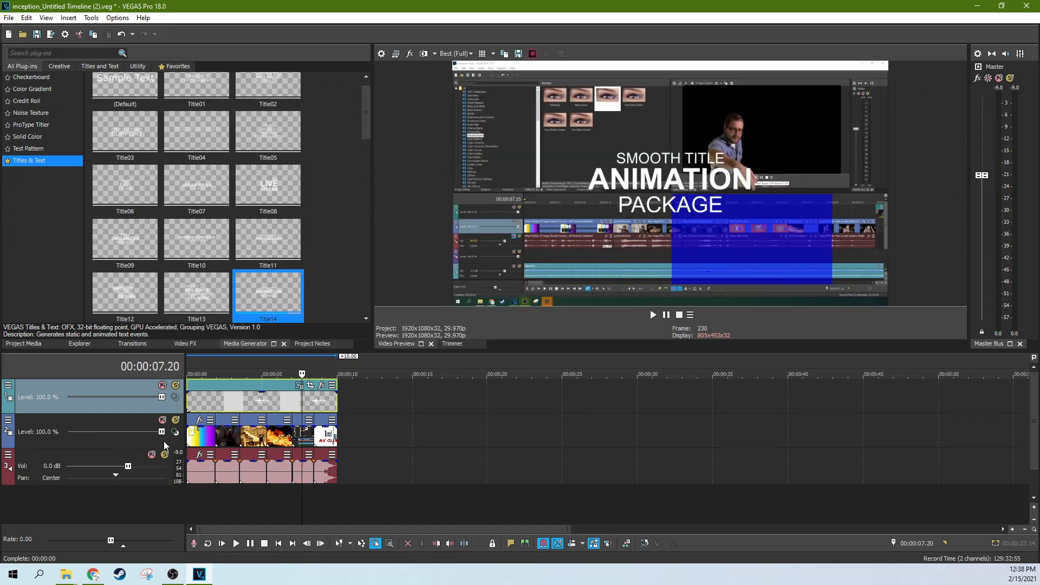
Step: Lower the volume of audio track 3 to -Inf and play the nested timeline from near its start
left_click(90, 466)
left_click(108, 466)
left_click_drag(116, 466, 65, 466)
left_click(195, 469)
key("space")
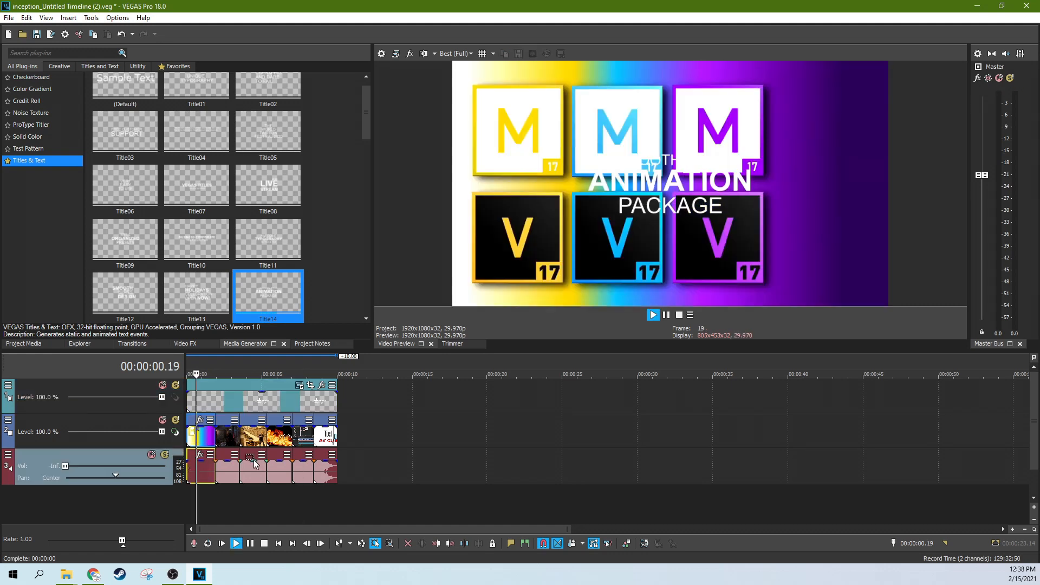
key("space")
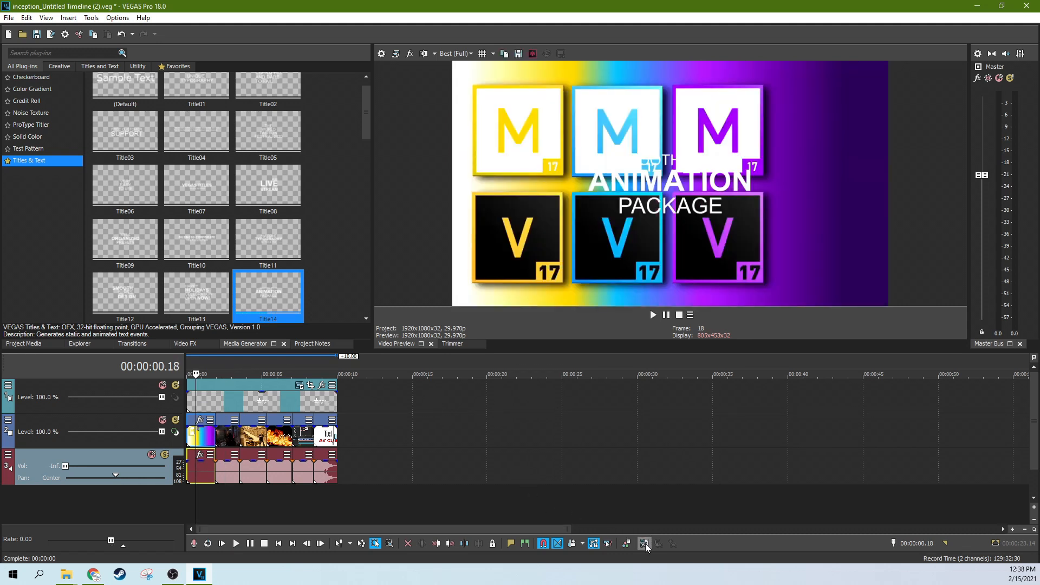
Step: Return to the parent timeline with the nested changes saved, then view the randomnested folder's files and minimize its window
left_click(645, 544)
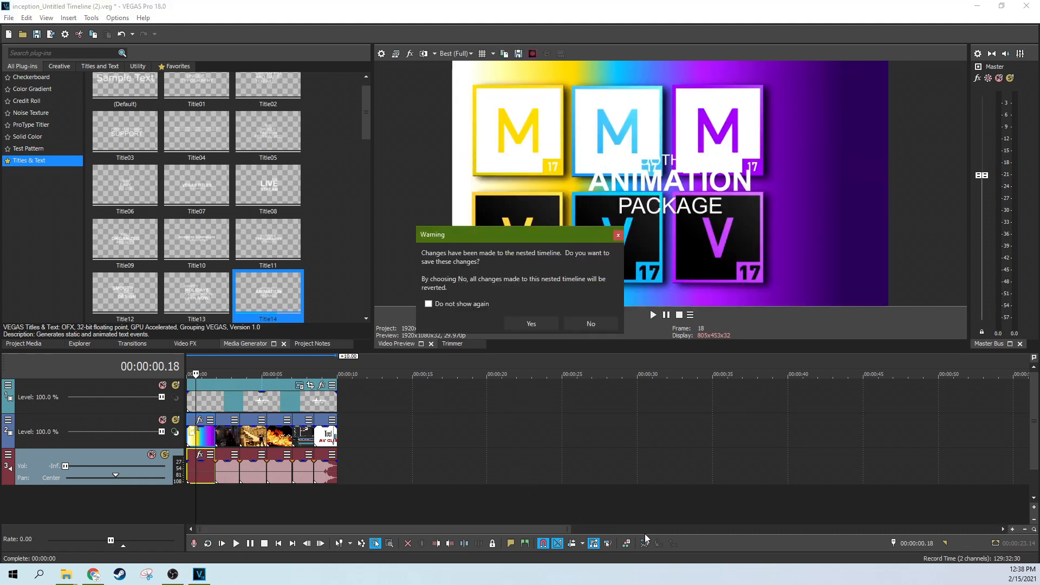
left_click(535, 322)
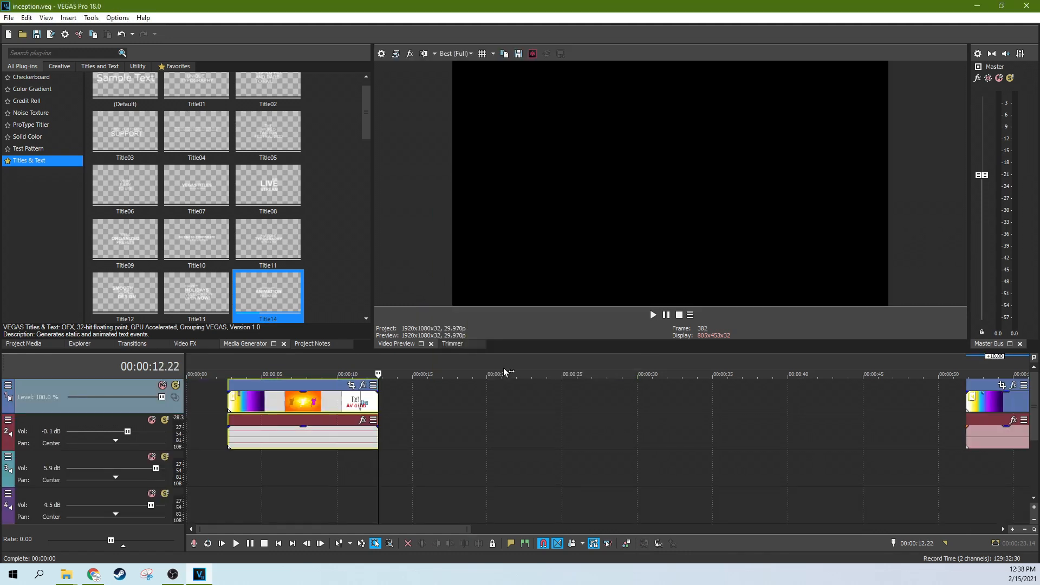
key("alt+Tab")
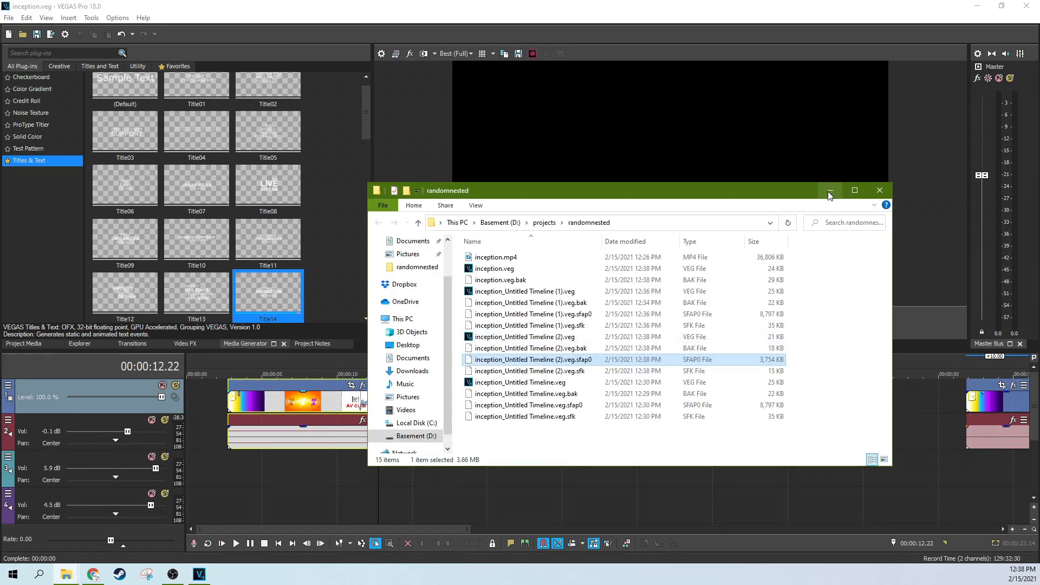
left_click(831, 198)
Step: Play the nested clips event in the parent timeline, pause over the title, and open its nested timeline
key("space")
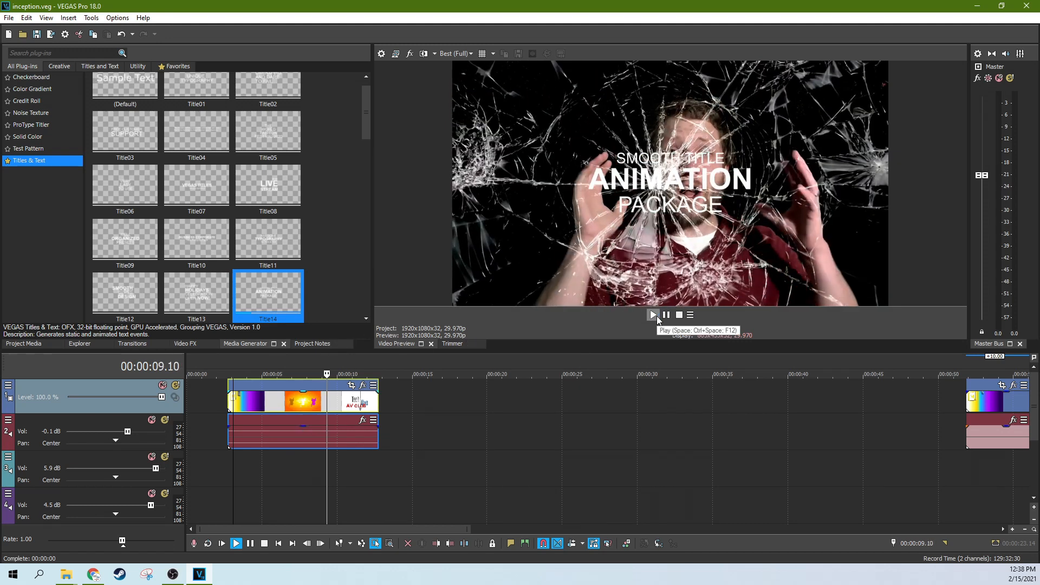
left_click(666, 314)
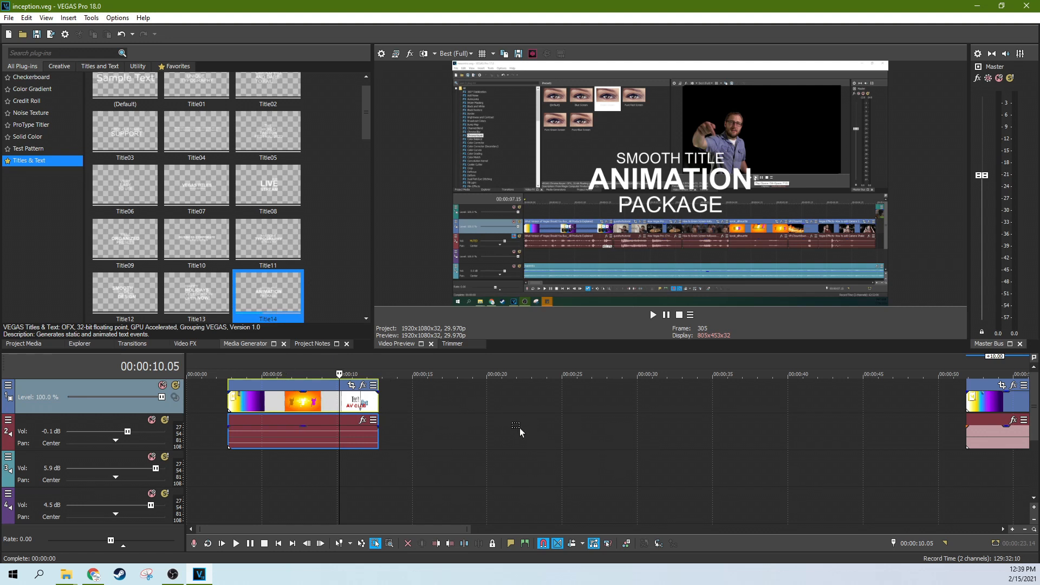
left_click(659, 546)
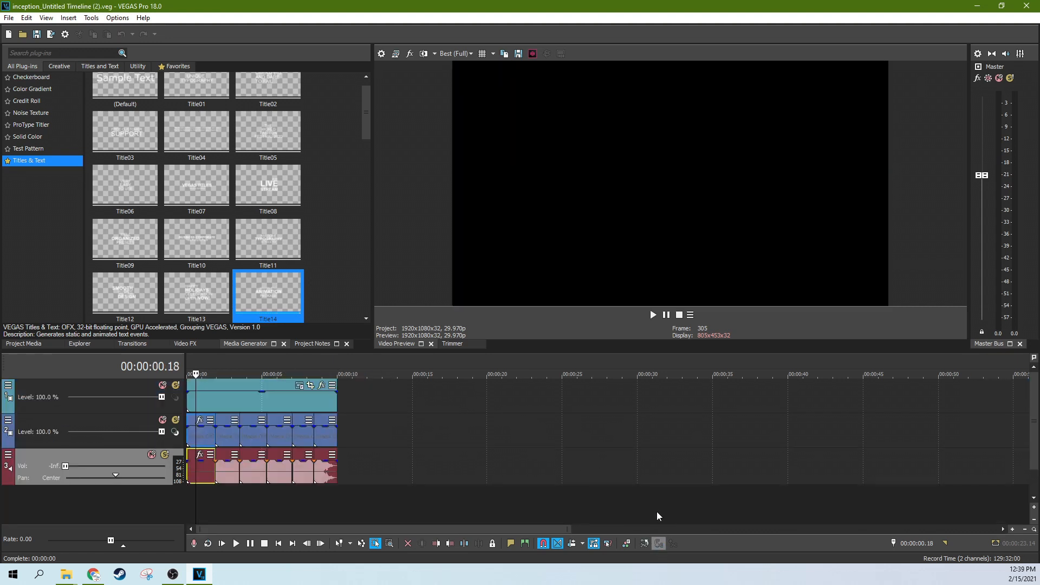